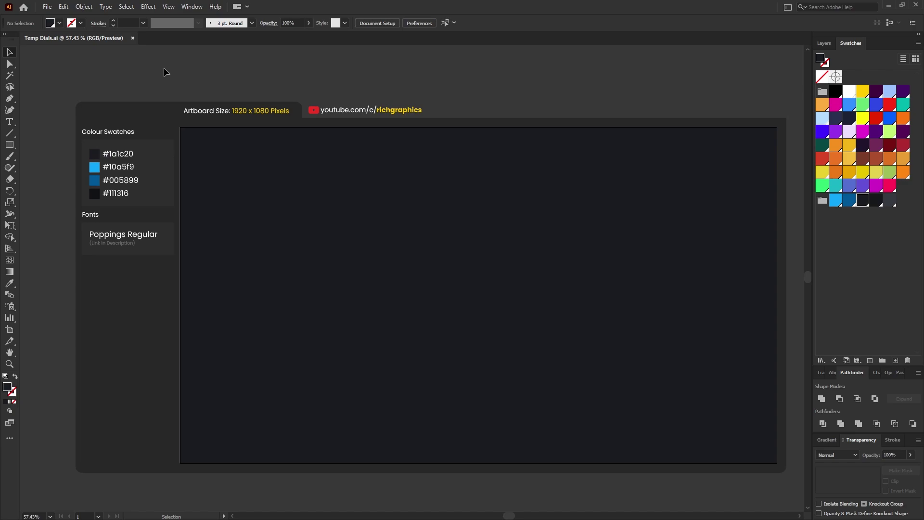
Step: Draw a 380 × 380 px circle with the Ellipse tool and centre it on the artboard horizontally and vertically
key(F7)
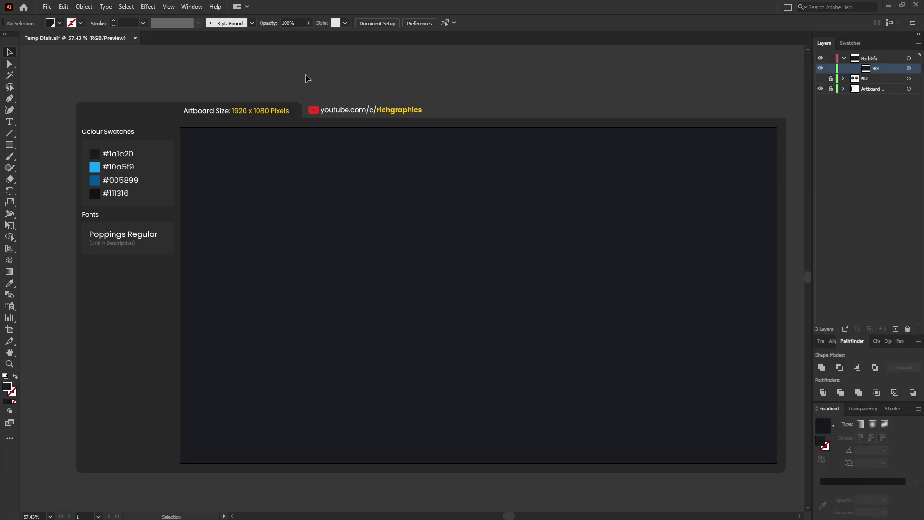
click(14, 148)
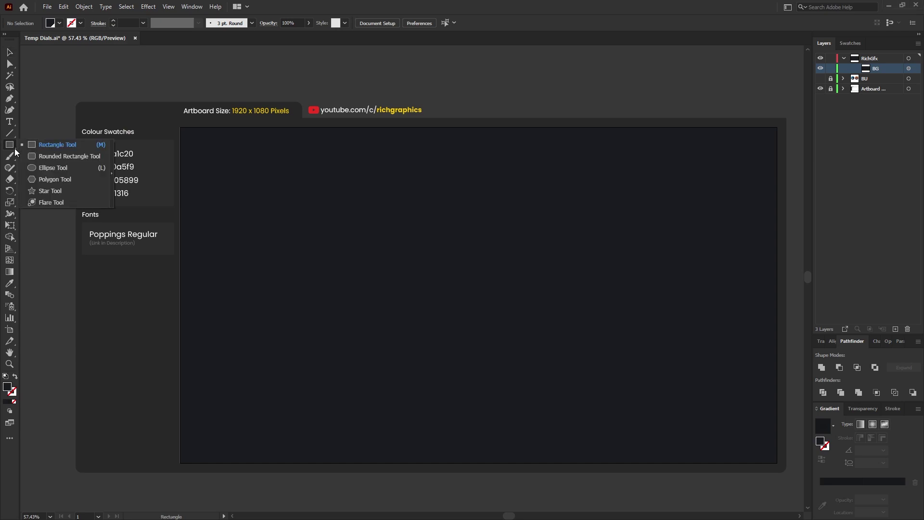
click(82, 171)
click(460, 263)
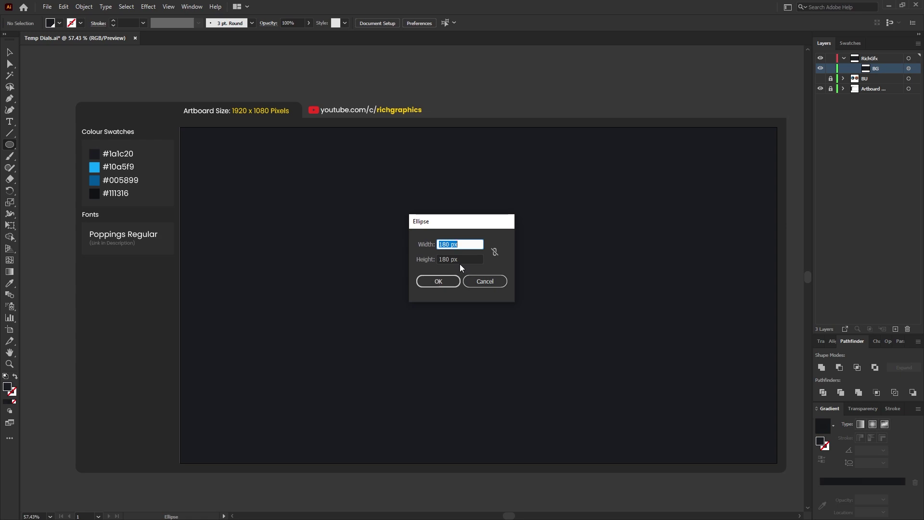
text(380)
key(Tab)
text(380)
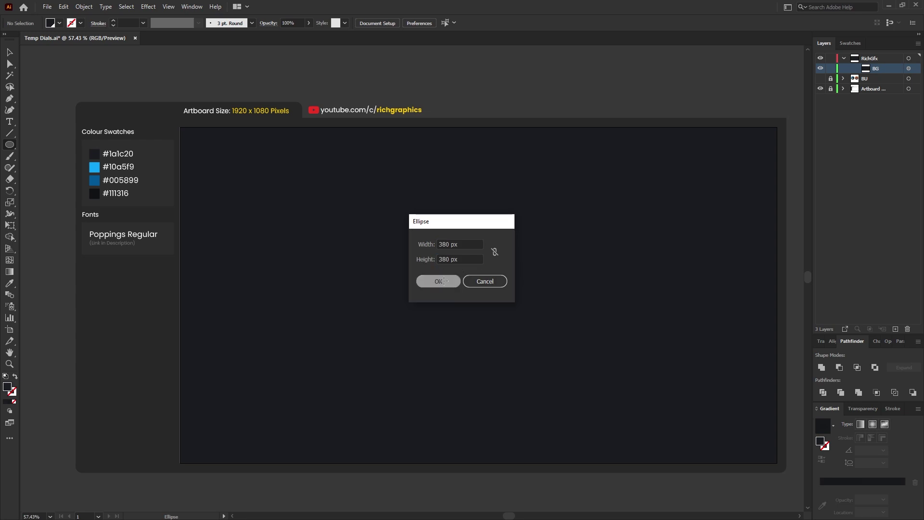
click(442, 281)
click(412, 23)
click(453, 22)
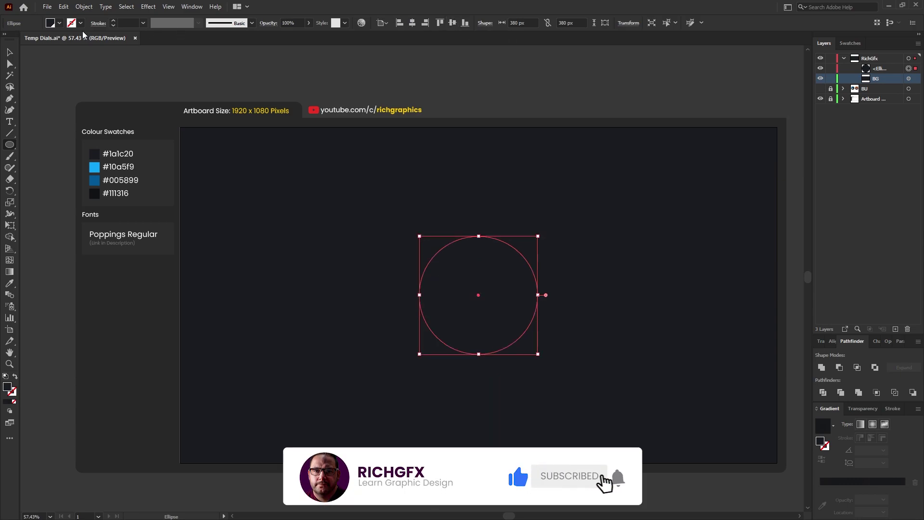
Step: Fill the circle with the light green swatch and deselect it
click(59, 23)
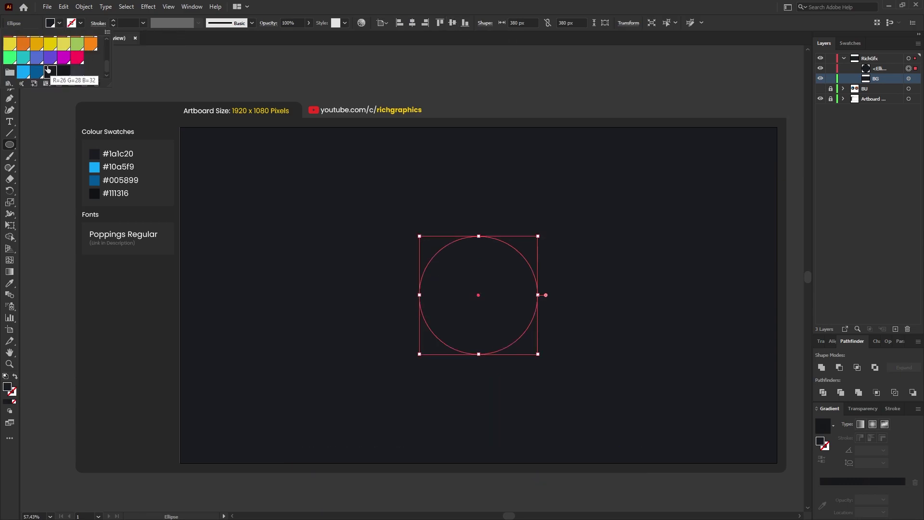
scroll(53, 58, up, 3)
click(50, 70)
key(v)
click(732, 185)
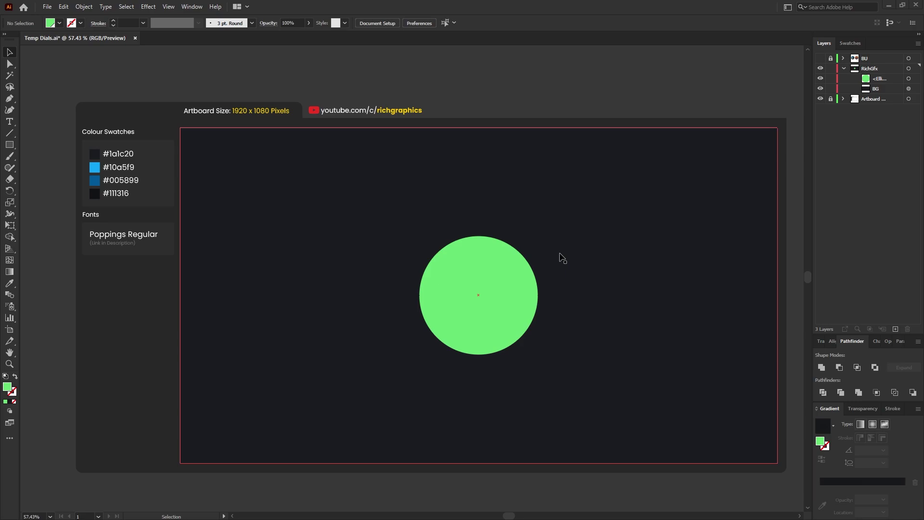
Step: Create a larger copy of the green circle with Offset Path, using a 20 px offset
click(492, 262)
click(84, 7)
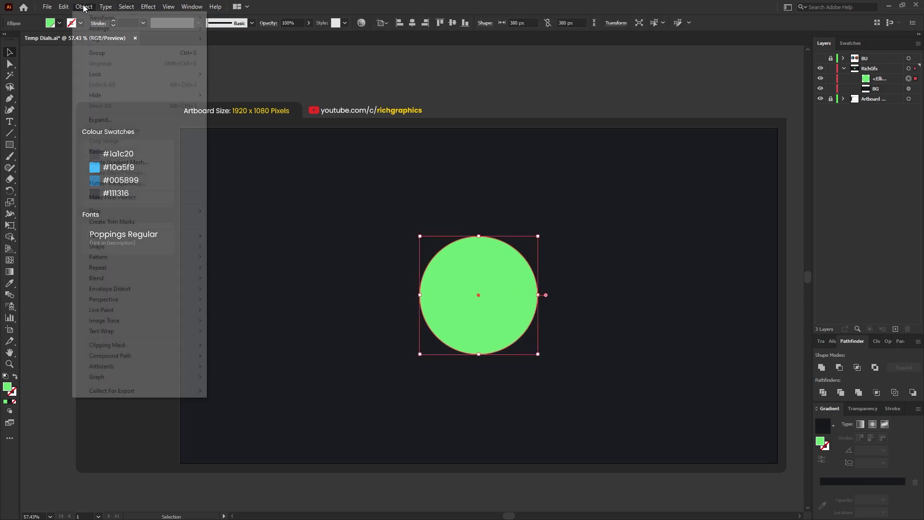
mouse_move(147, 241)
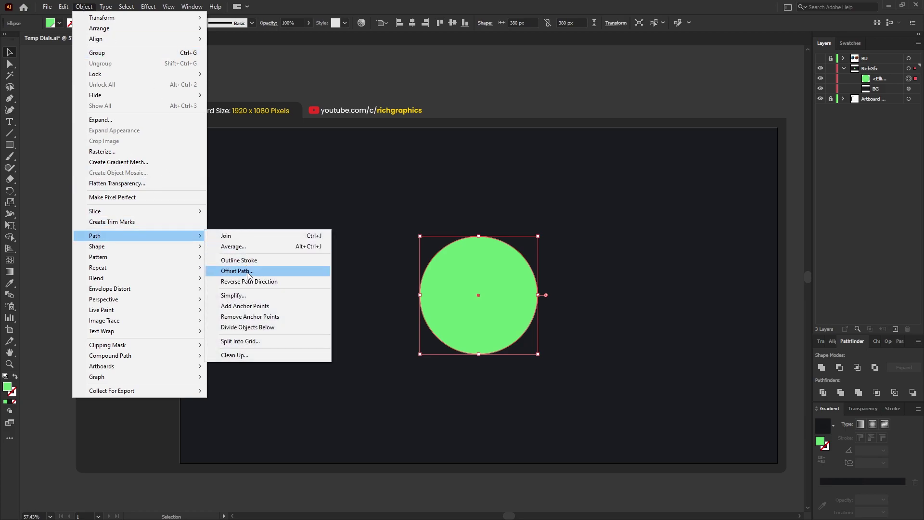
click(249, 272)
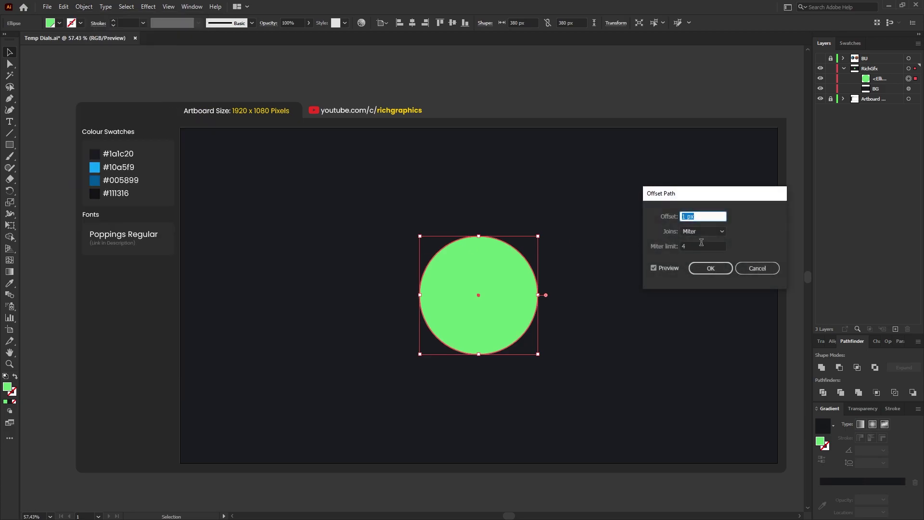
text(20)
key(Return)
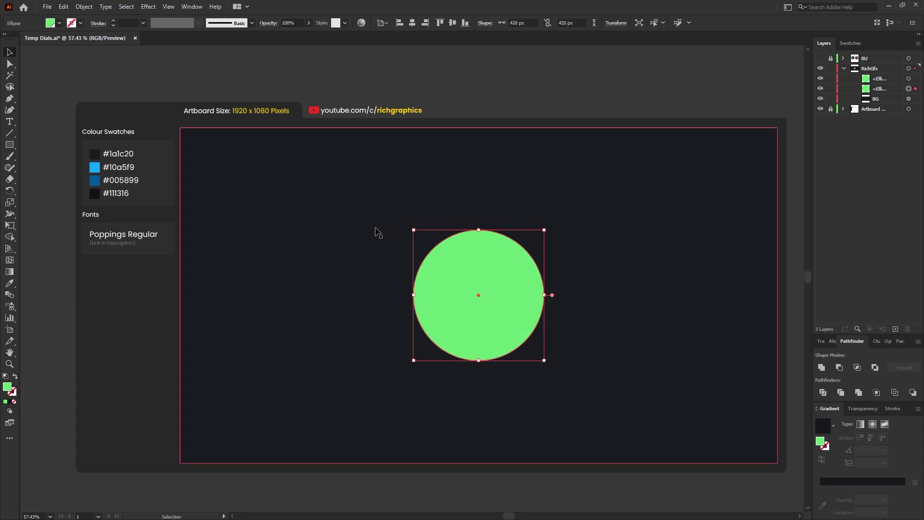
Step: Fill the larger offset circle with the #111316 colour sampled from the artboard's colour swatches
key(i)
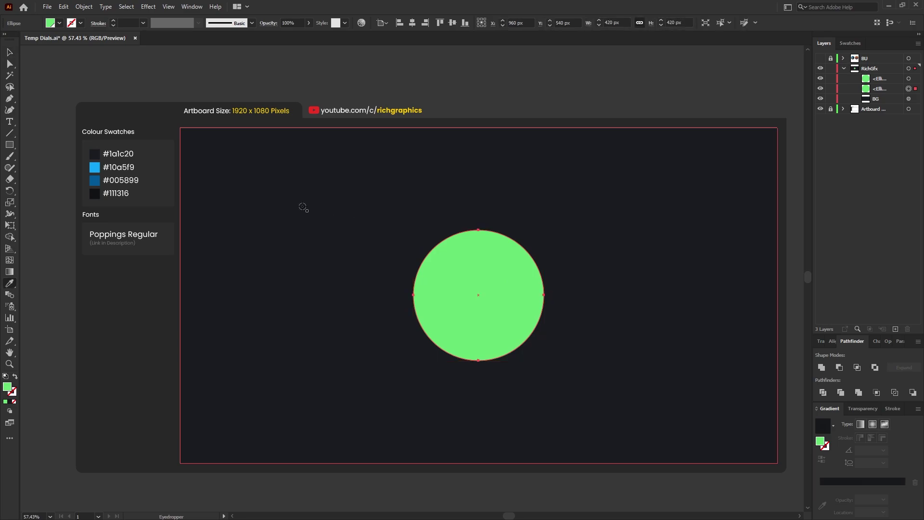
click(94, 194)
key(v)
Step: Create a smaller circle inside the green one with Offset Path, using a -60 px offset
click(475, 265)
click(79, 8)
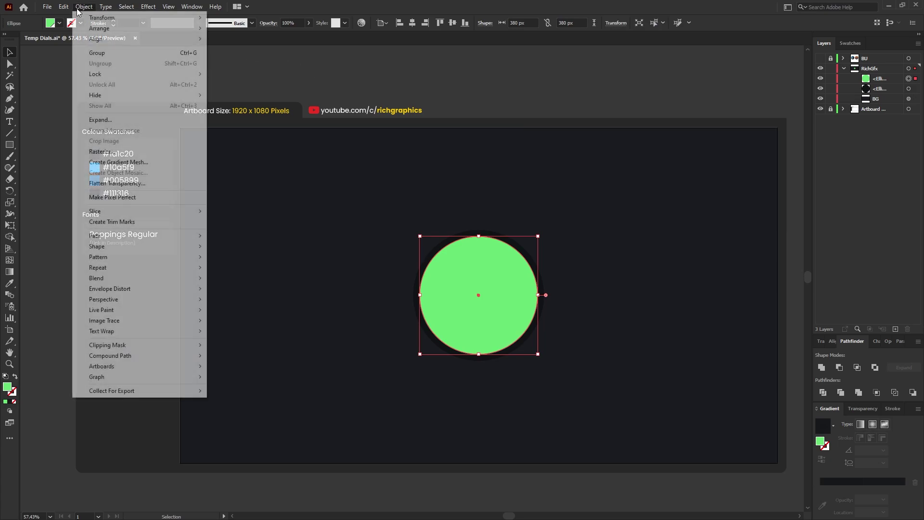
mouse_move(108, 235)
click(274, 272)
click(273, 271)
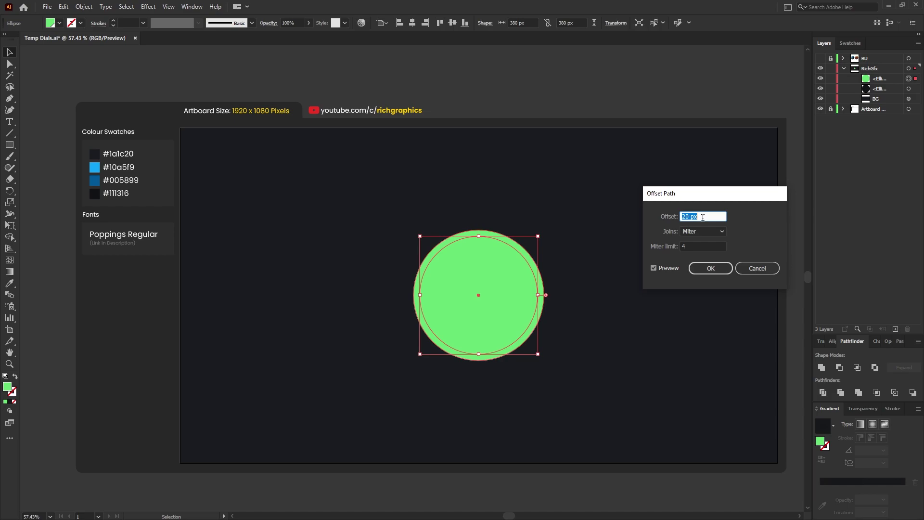
text(-60)
click(710, 269)
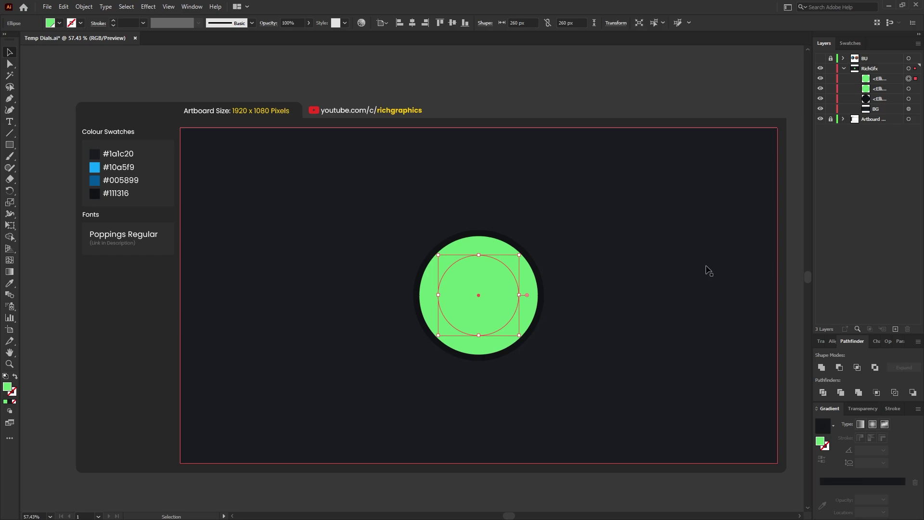
Step: Fill the smaller inner circle with the sampled #111316 colour
key(i)
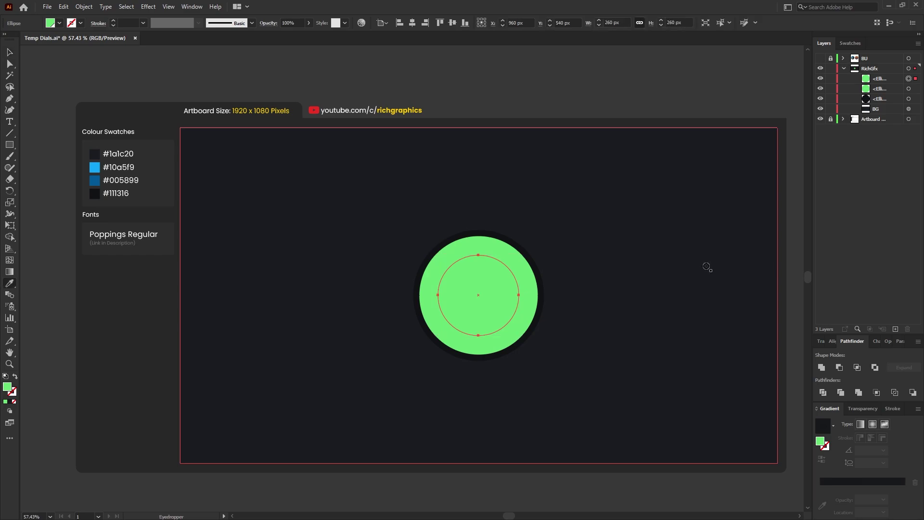
click(94, 195)
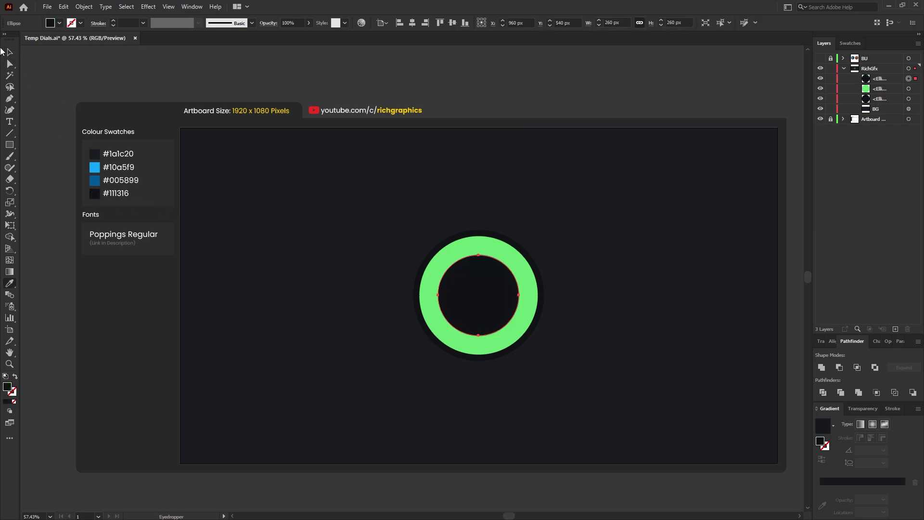
click(9, 52)
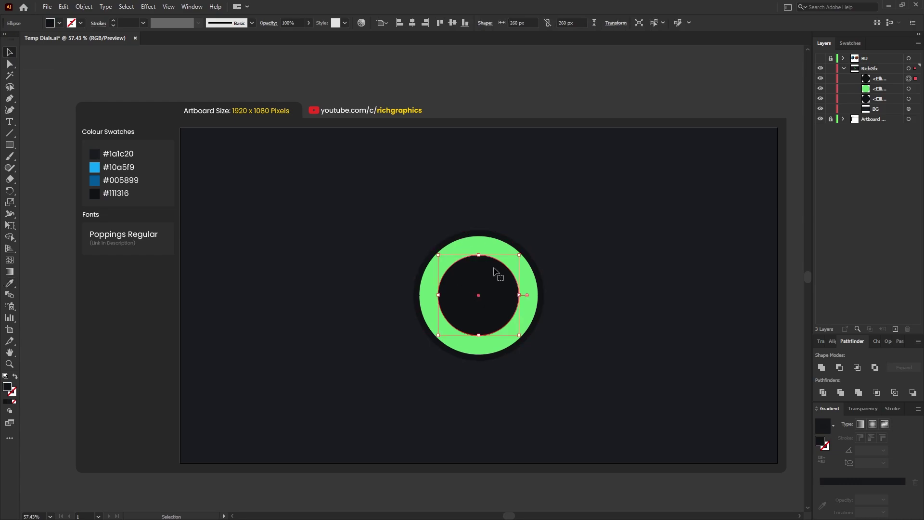
Step: Offset the path of the dark inner circle by 1 px to create a slightly larger copy
click(89, 8)
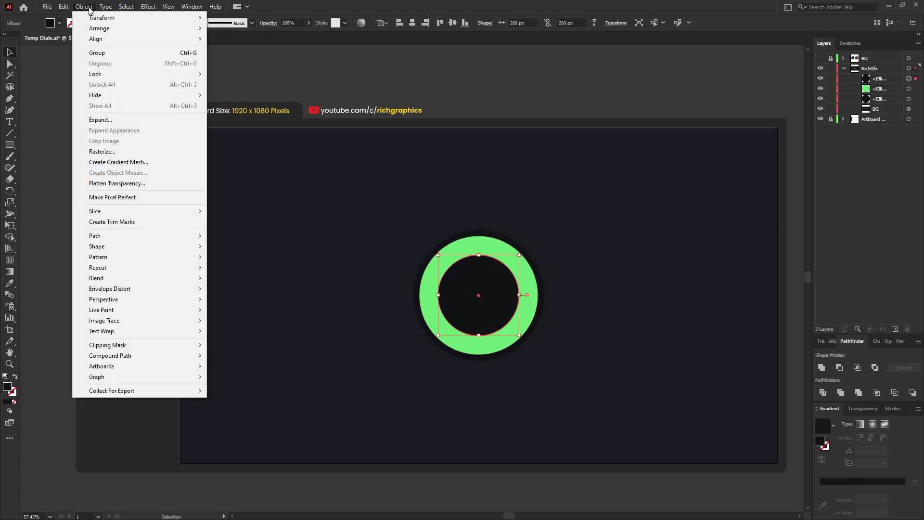
mouse_move(188, 237)
click(240, 271)
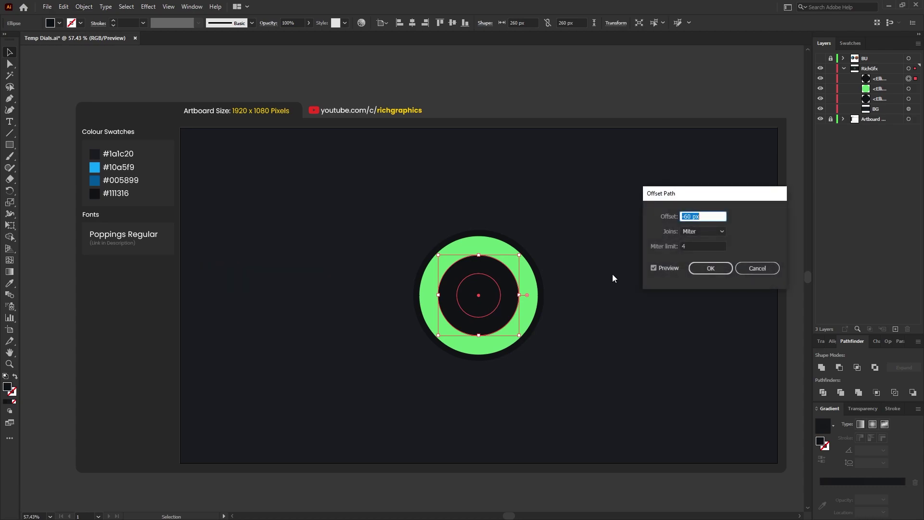
text(1)
click(711, 268)
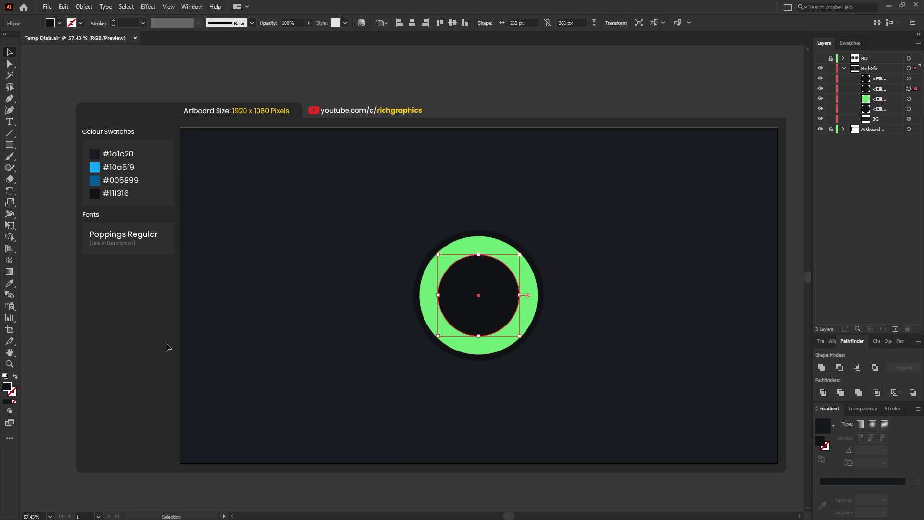
Step: Set the fill of the 1 px offset circle to #202328 and deselect it
double_click(8, 388)
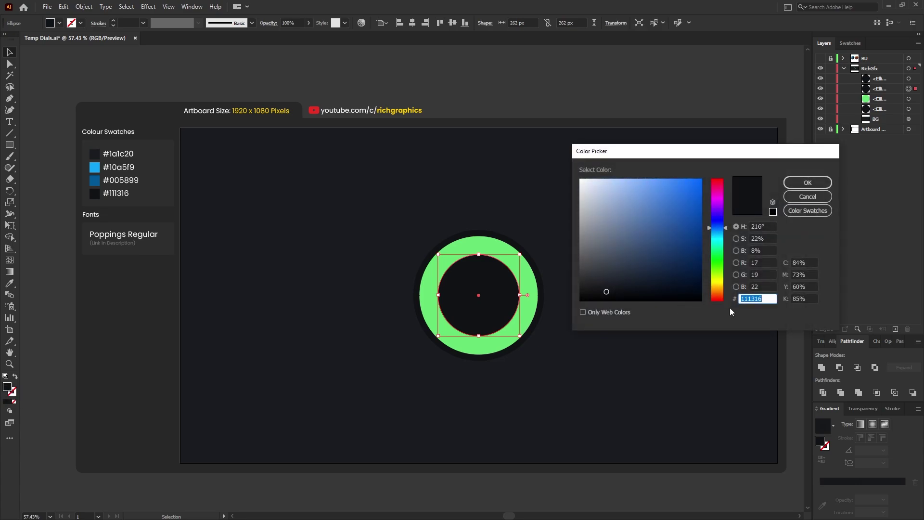
text(202328)
click(797, 181)
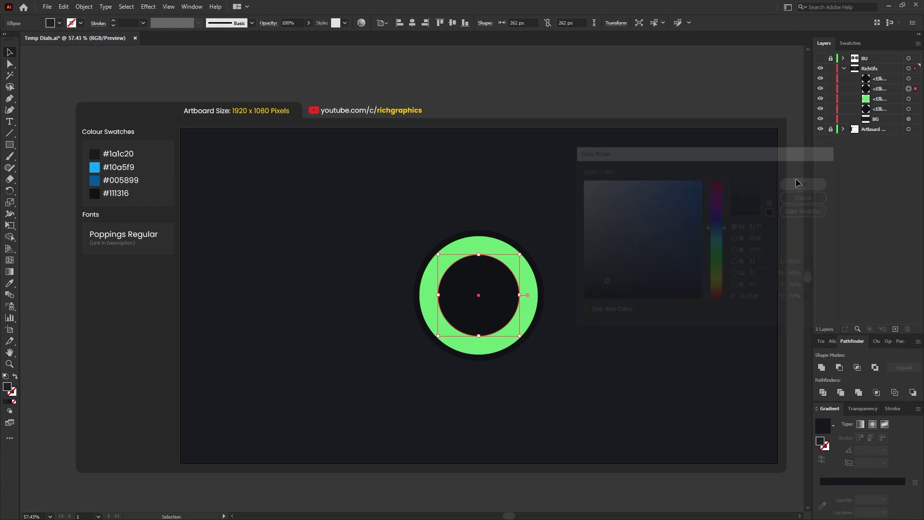
click(566, 102)
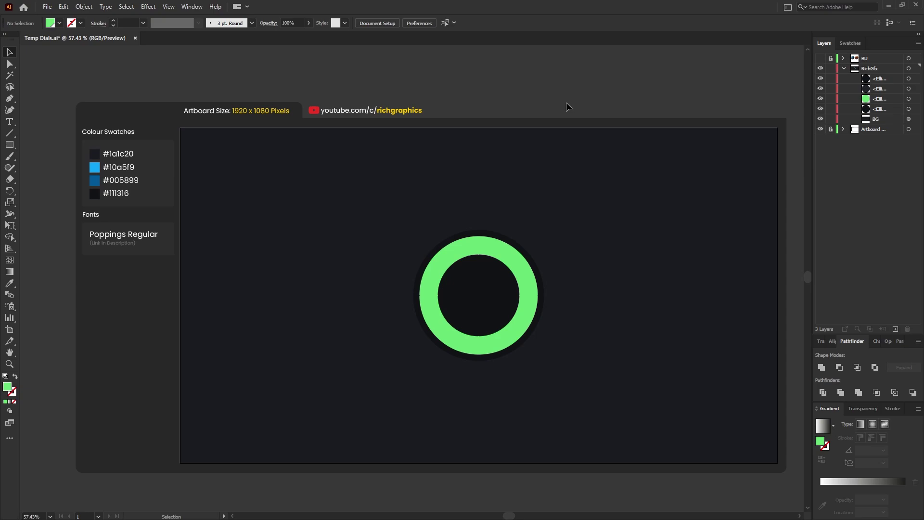
Step: Apply a radial gradient to the green circle and set its first colour stop to a near-black RGB hex colour
click(491, 252)
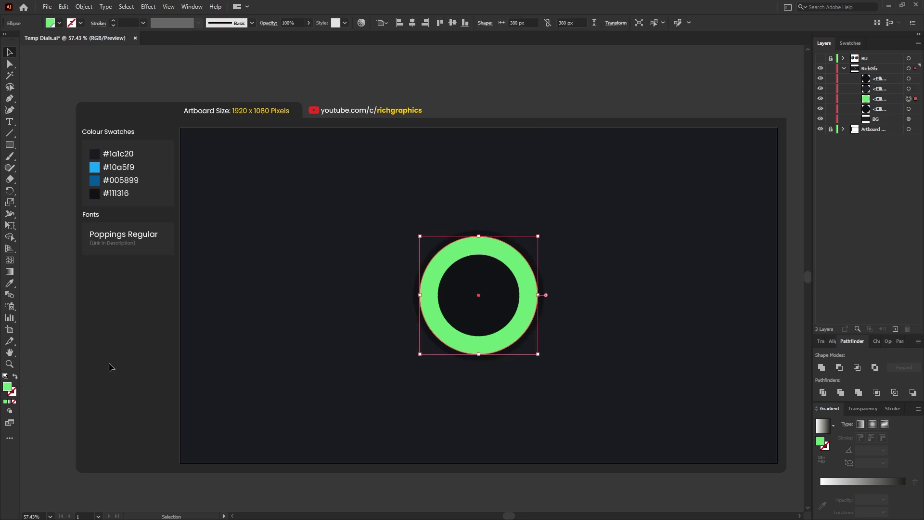
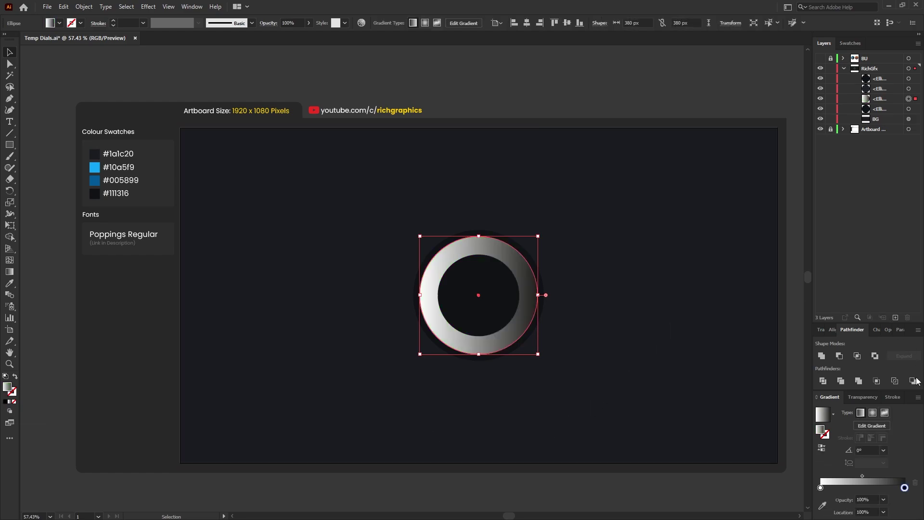
click(874, 412)
click(820, 487)
double_click(821, 487)
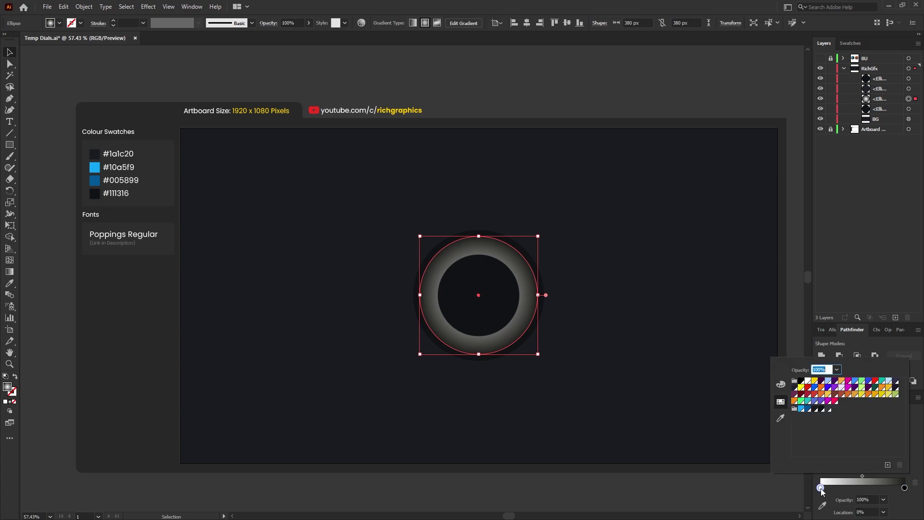
click(782, 384)
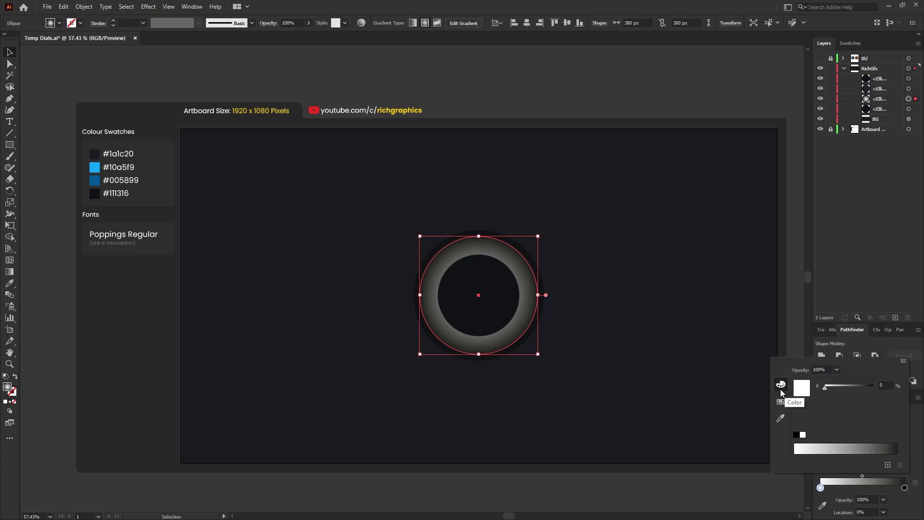
click(904, 361)
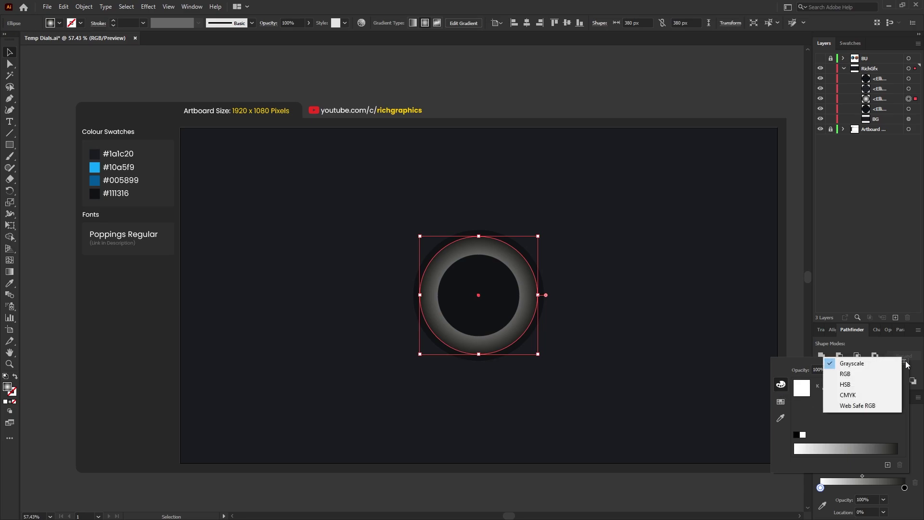
click(876, 377)
click(884, 435)
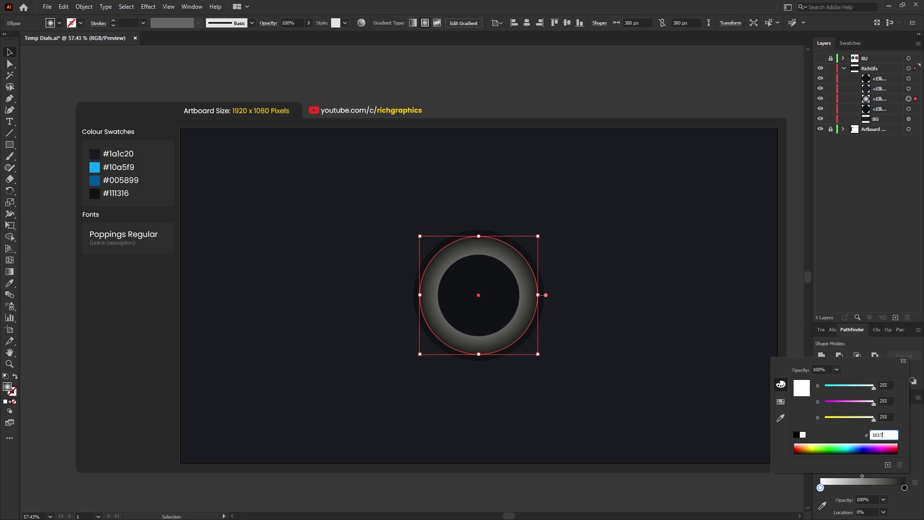
key(Return)
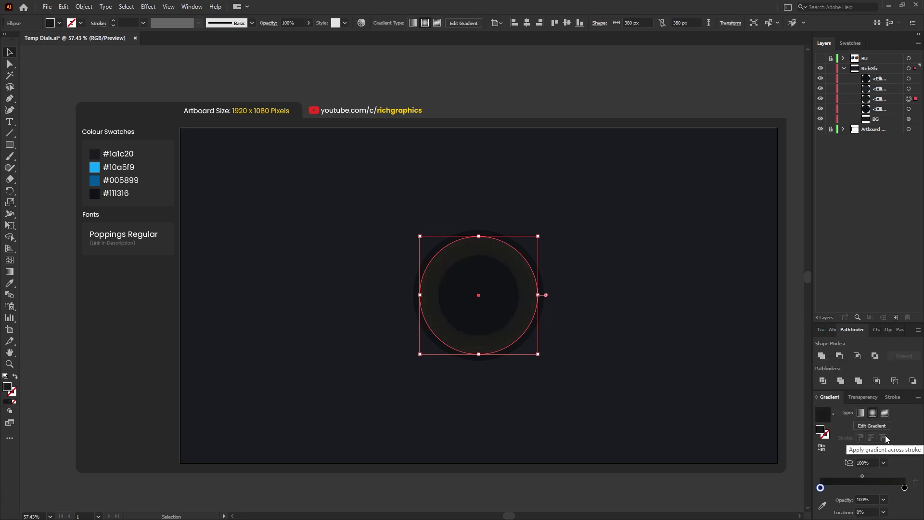
Step: Switch the radial gradient's end colour stop to RGB and set its colour to #17191c
double_click(905, 488)
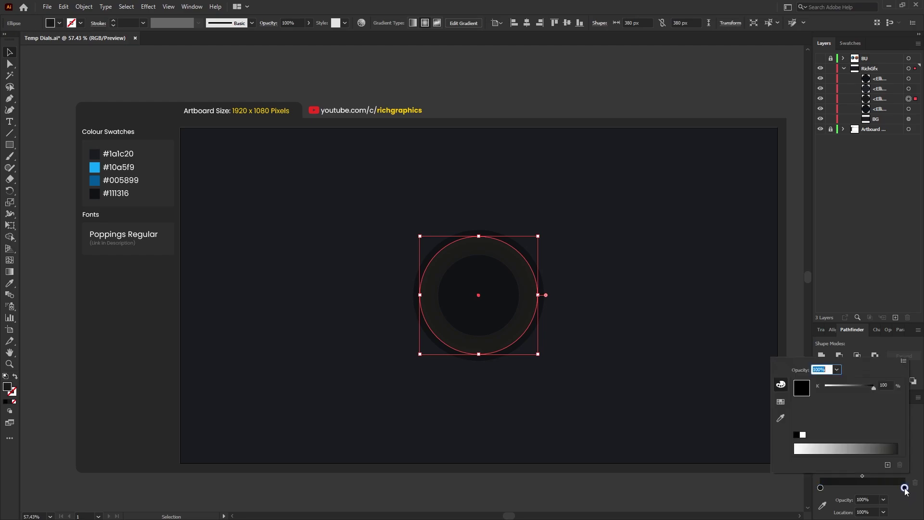
click(903, 360)
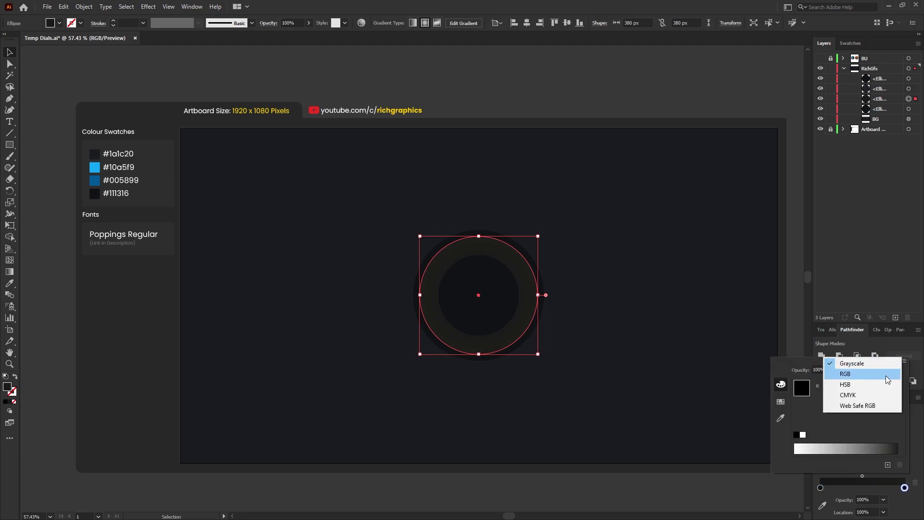
click(865, 377)
click(884, 434)
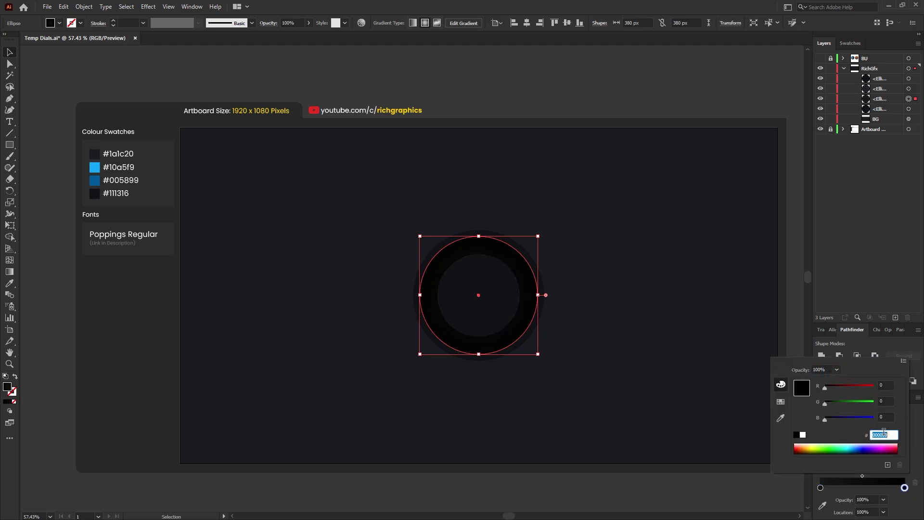
text(17191c)
key(Return)
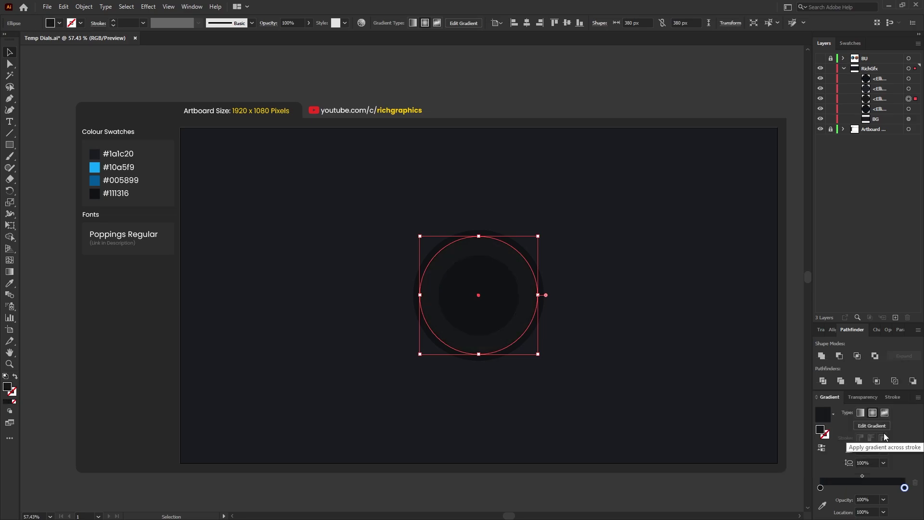
Step: Duplicate the 380 px gradient circle in place, on top of the original
key(ctrl+shift+a)
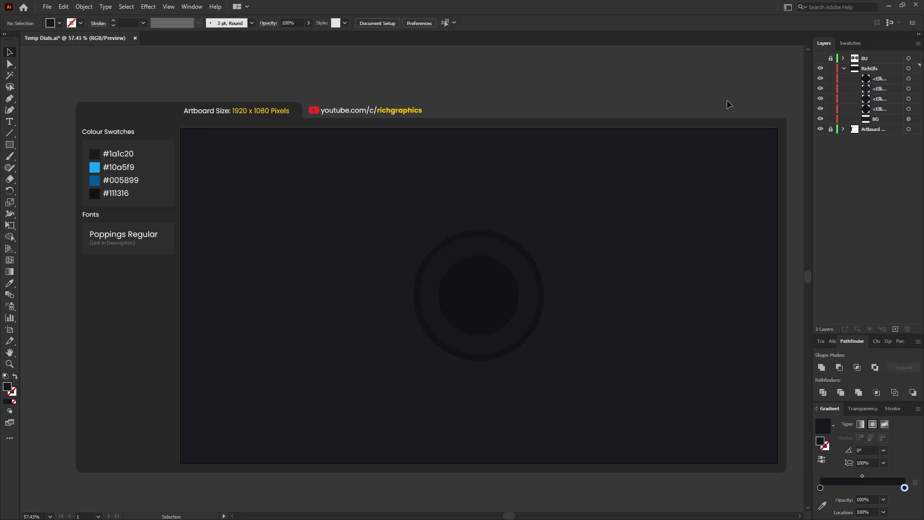
key(ctrl+minus)
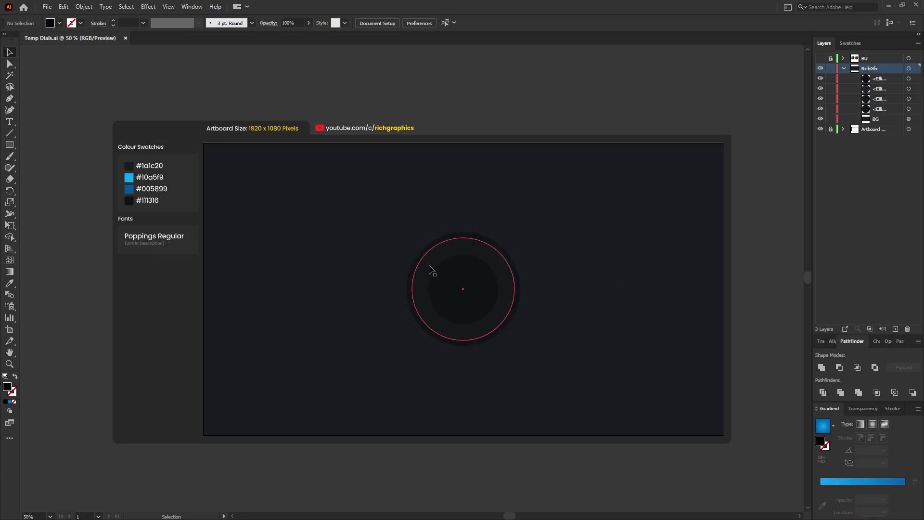
click(455, 250)
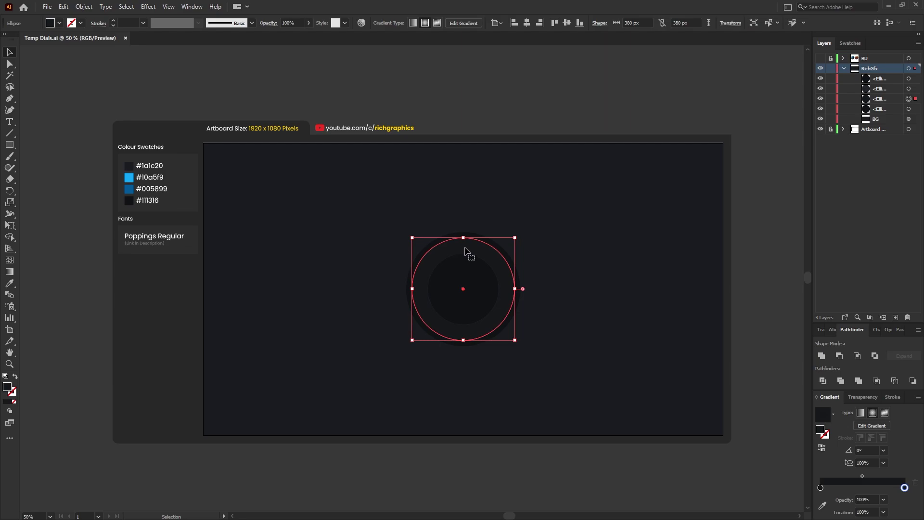
click(63, 6)
click(114, 53)
click(64, 6)
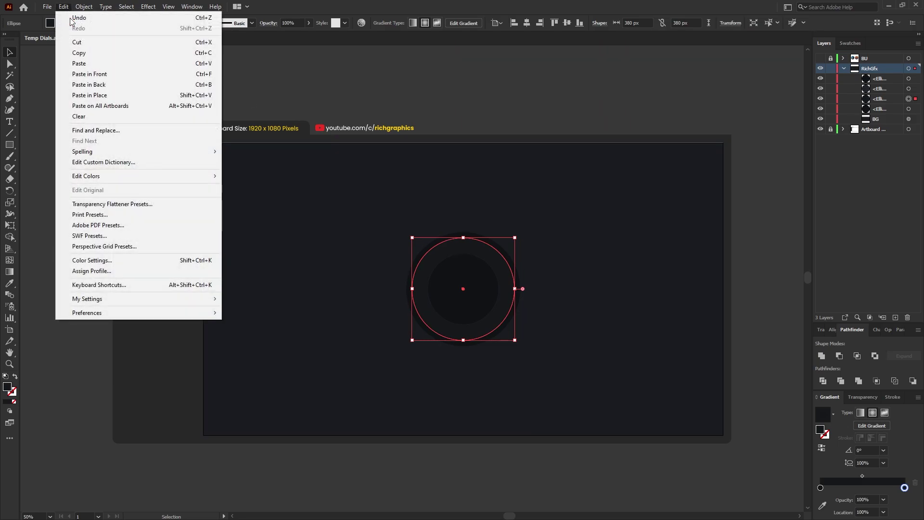
click(118, 94)
Step: Fill the duplicated circle with magenta, swap the fill to the stroke, and set the stroke weight to 50 pt
click(50, 22)
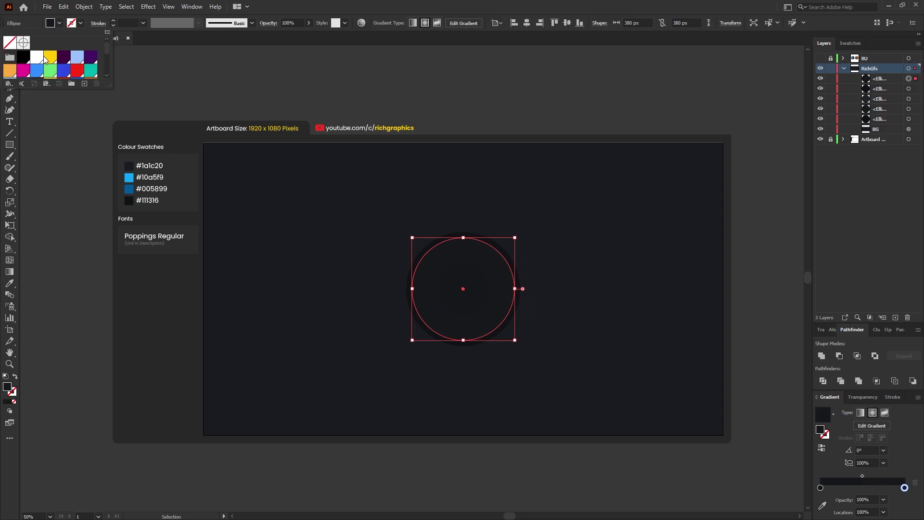
click(23, 71)
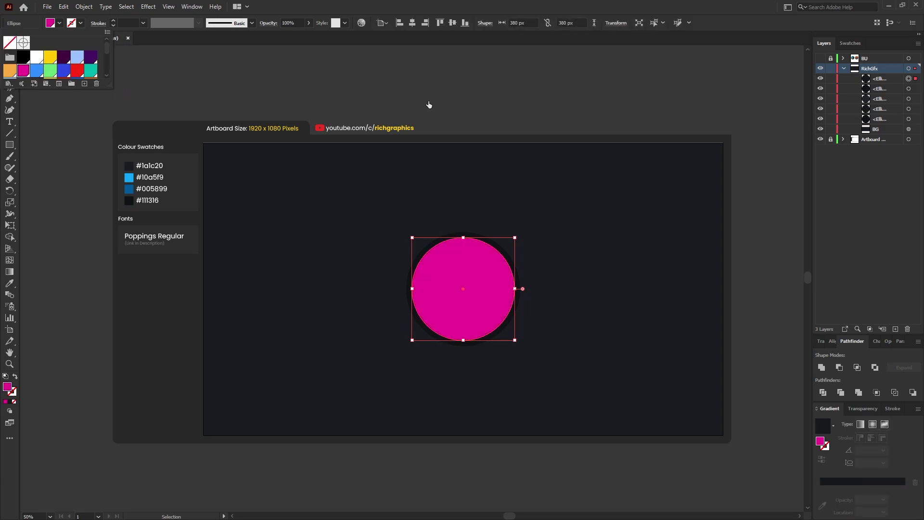
click(16, 377)
click(130, 24)
text(50)
key(Return)
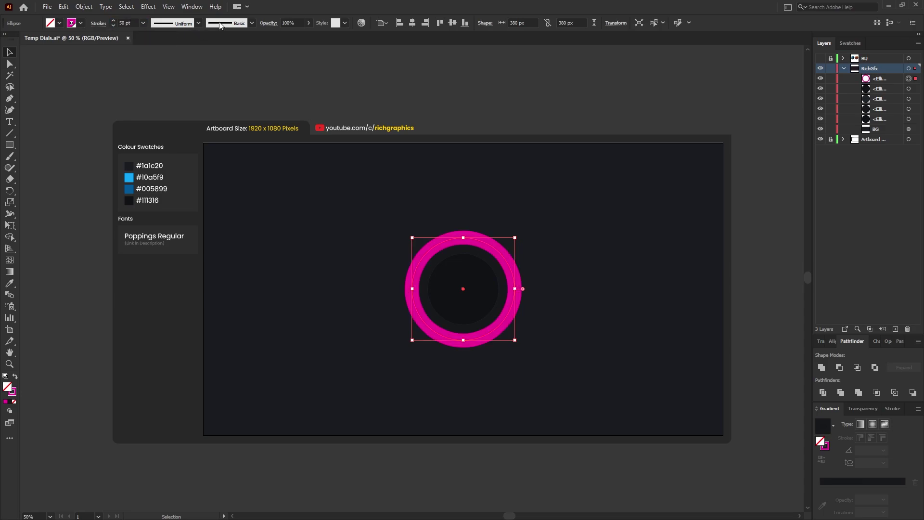
Step: Scale the magenta ring down about its centre to about 322 px wide so it fits between the inner and outer circles
scroll(498, 296, up, 3)
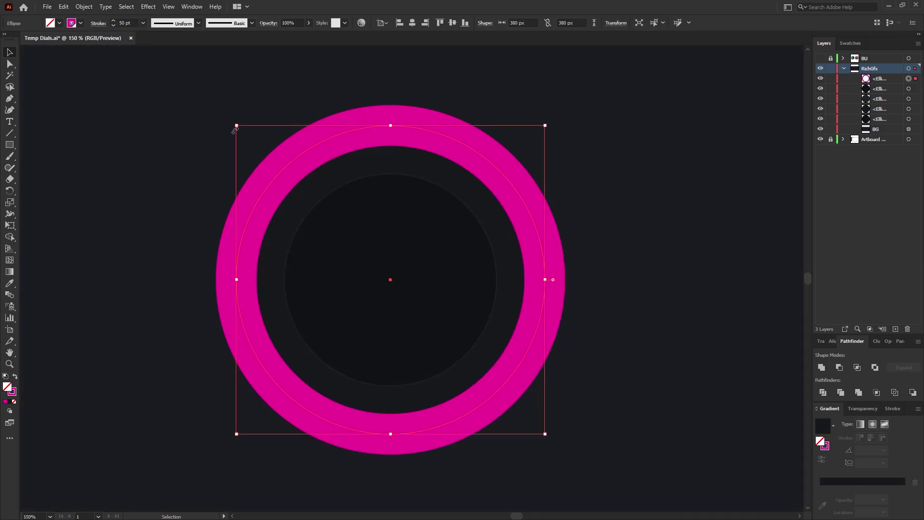
drag(237, 125, 260, 132)
click(502, 206)
scroll(502, 206, up, 1)
scroll(501, 206, up, 1)
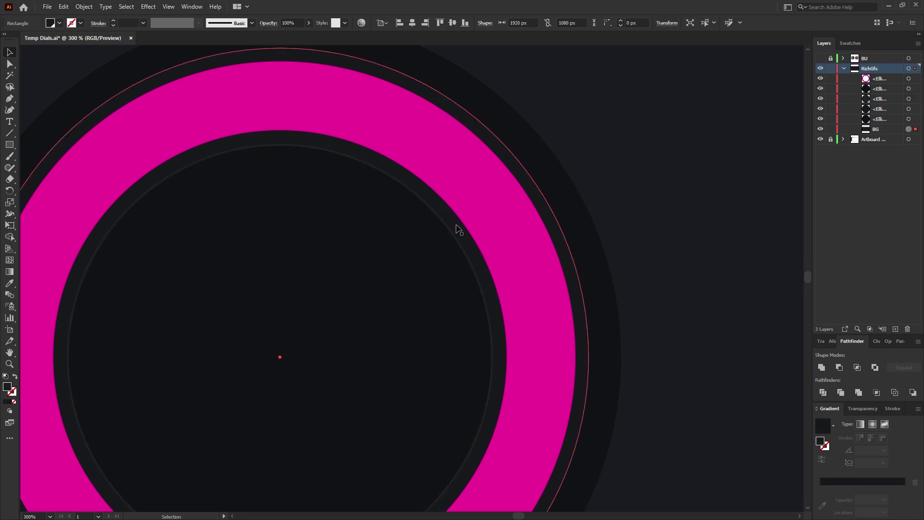
scroll(389, 190, down, 2)
Step: Rotate the magenta ring 45° and cut its path at the upper-right and lower-left anchor points with the Scissors tool
click(320, 145)
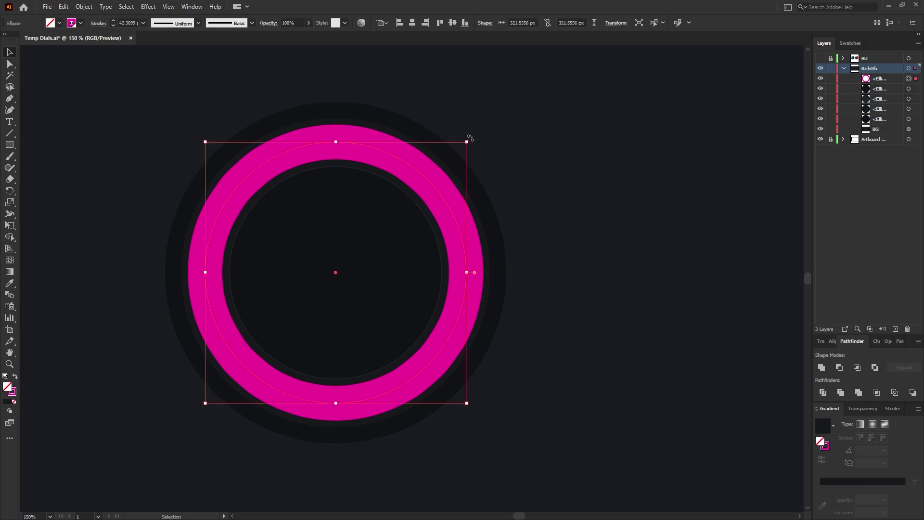
drag(470, 138, 547, 231)
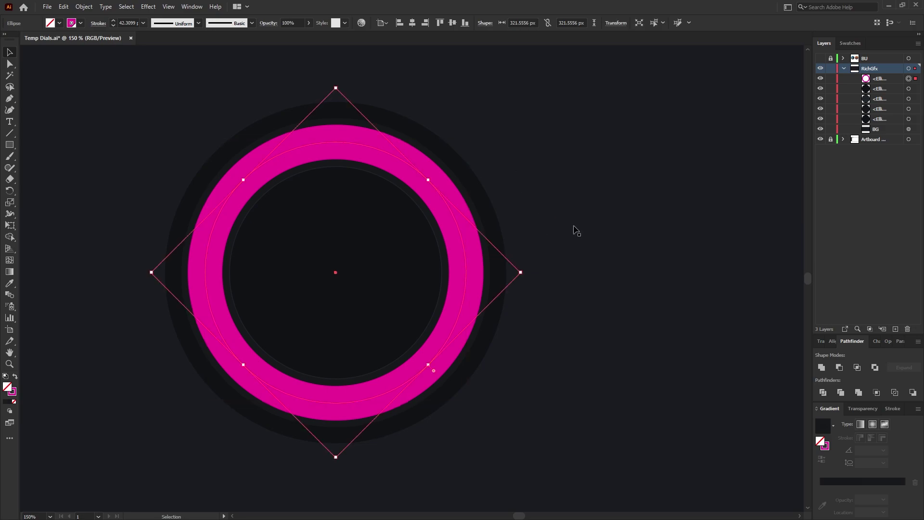
key(c)
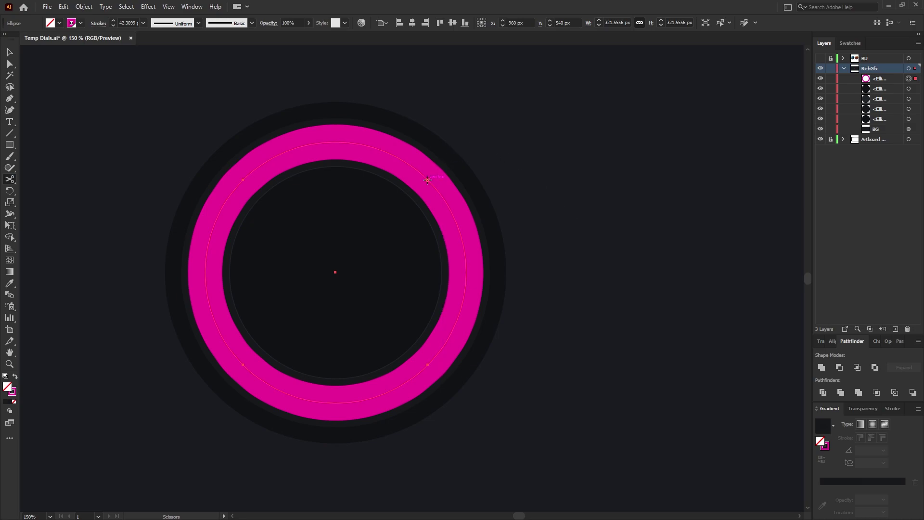
click(427, 180)
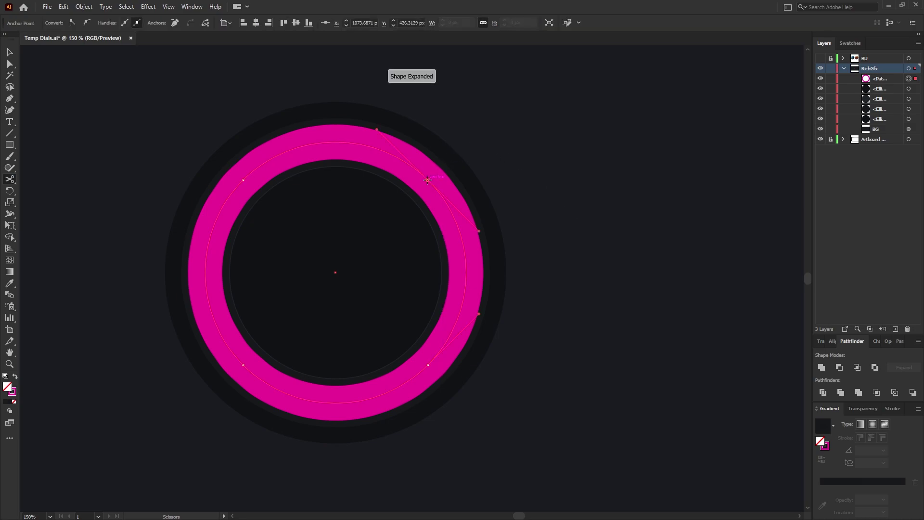
click(243, 364)
Step: Delete the lower-right half of the cut magenta ring
key(a)
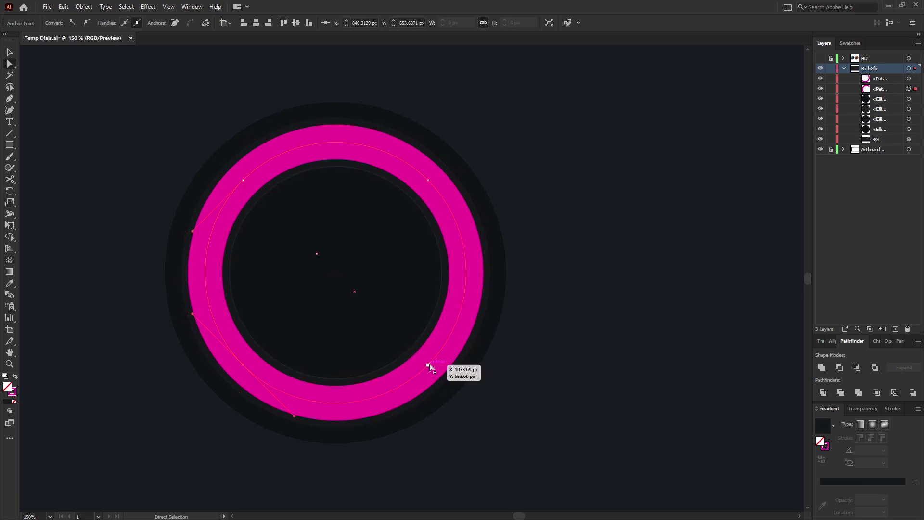
click(443, 352)
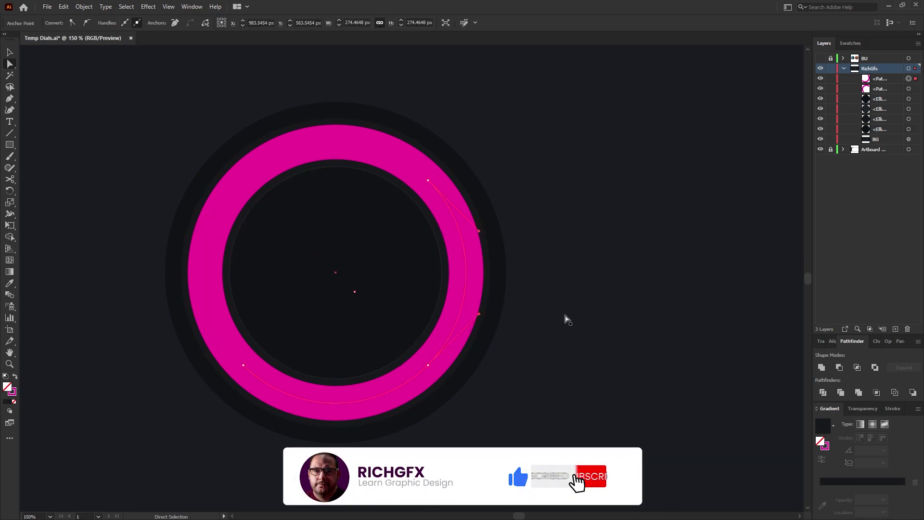
key(Delete)
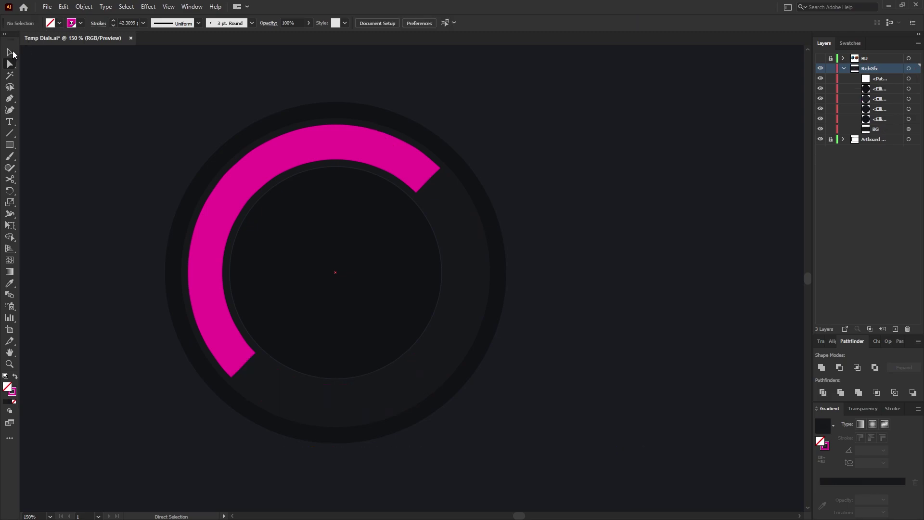
Step: Give the remaining magenta arc's stroke round caps
click(10, 52)
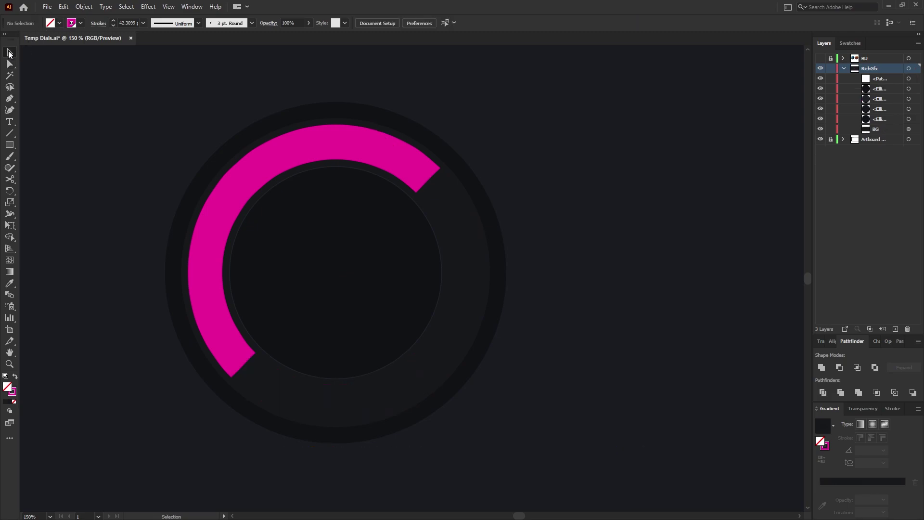
click(378, 154)
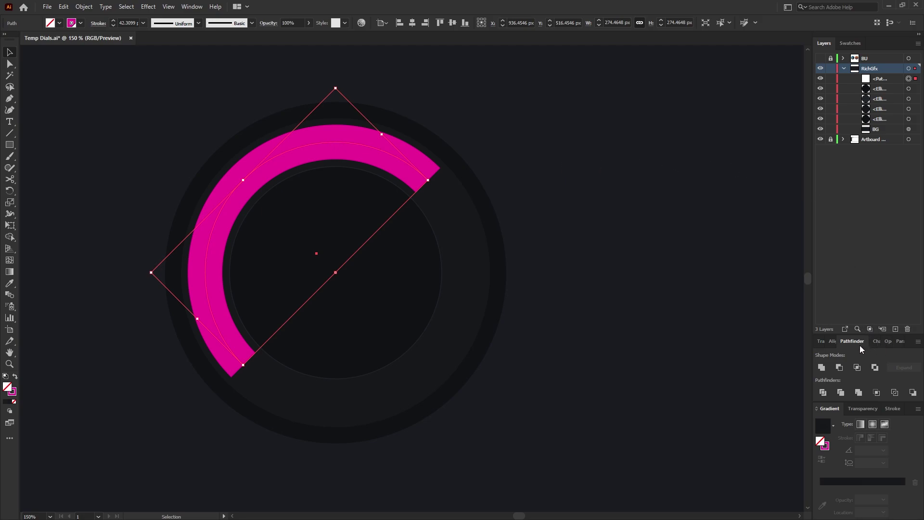
click(893, 409)
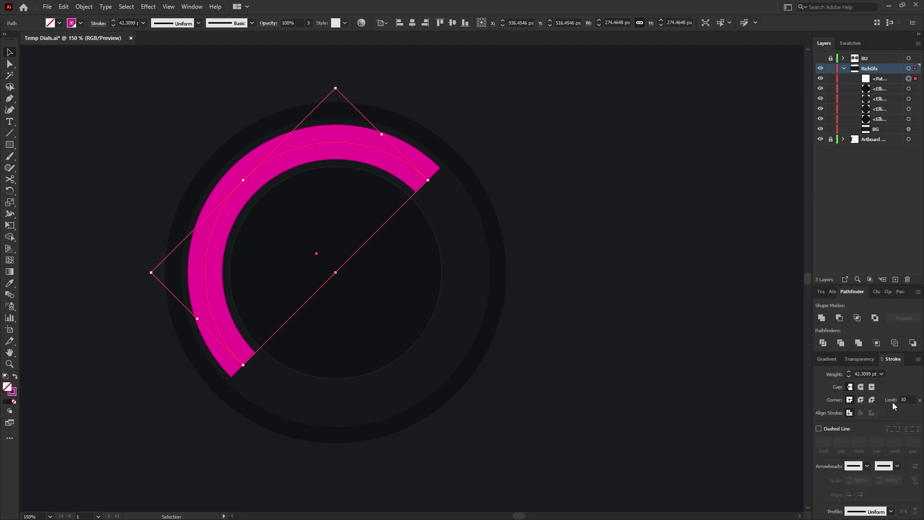
click(191, 7)
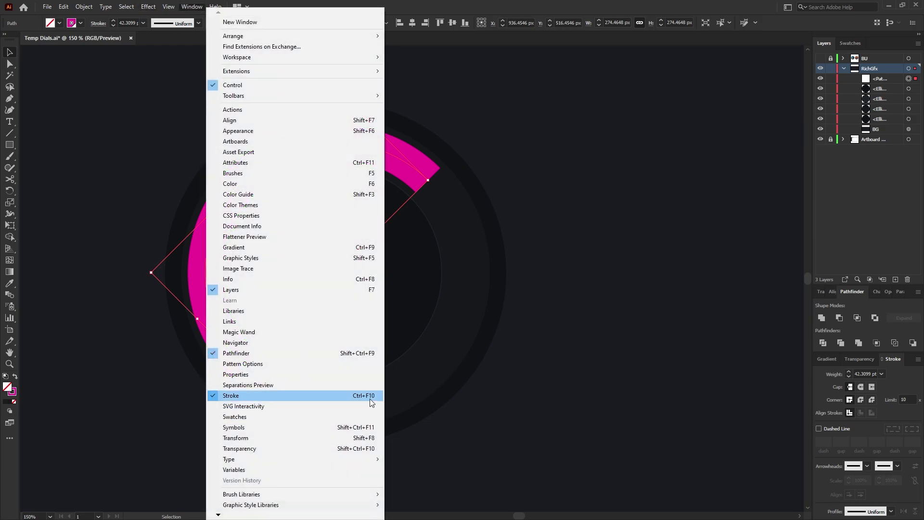
click(913, 385)
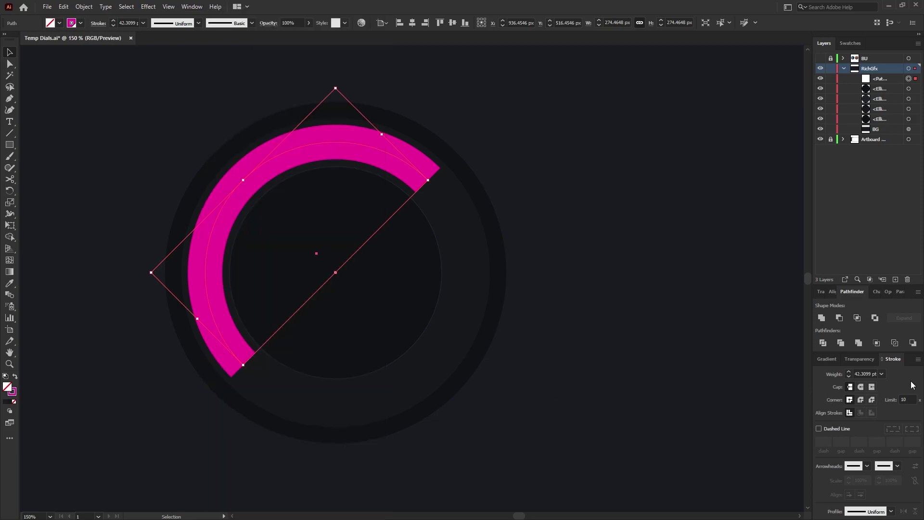
click(861, 387)
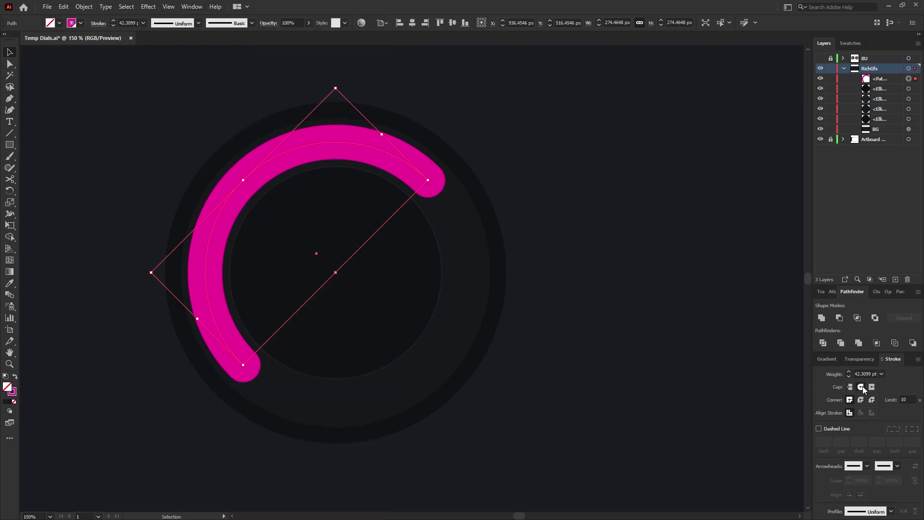
Step: Apply the radial gradient to the arc's stroke and run it along the stroke
key(ctrl+F9)
key(F6)
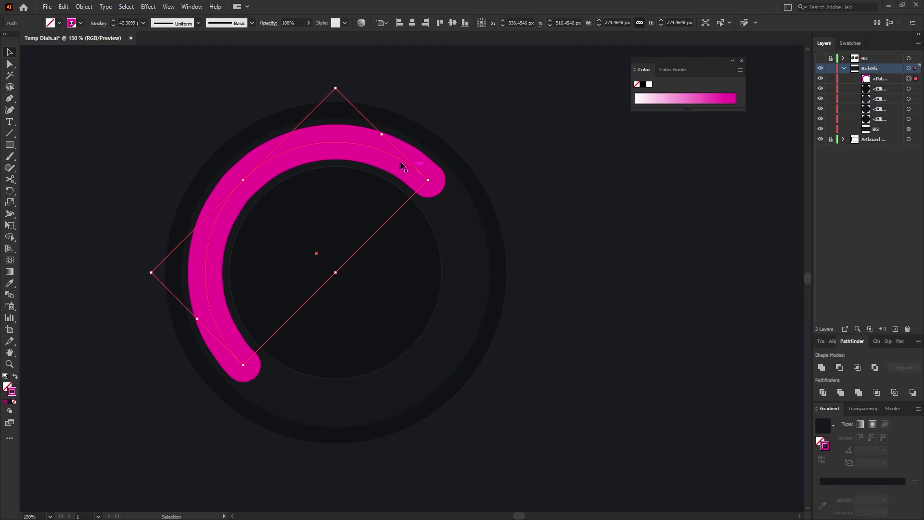
click(11, 403)
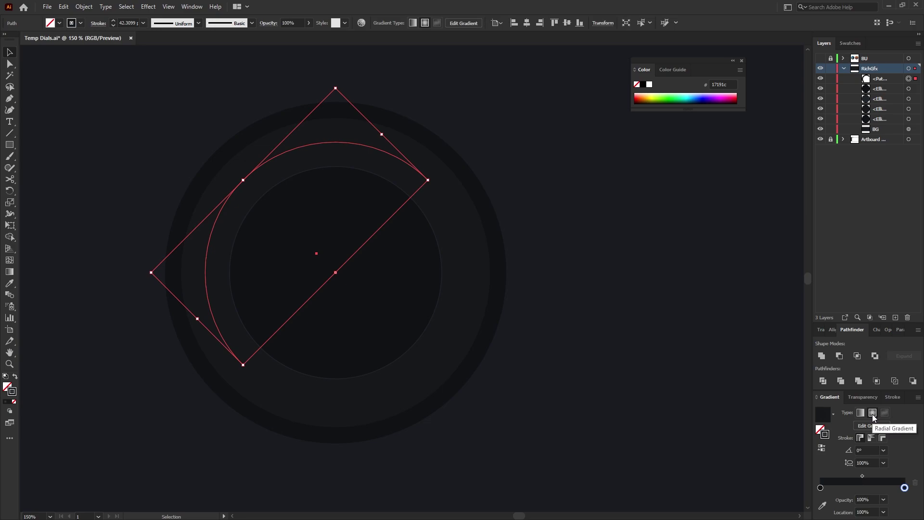
click(871, 438)
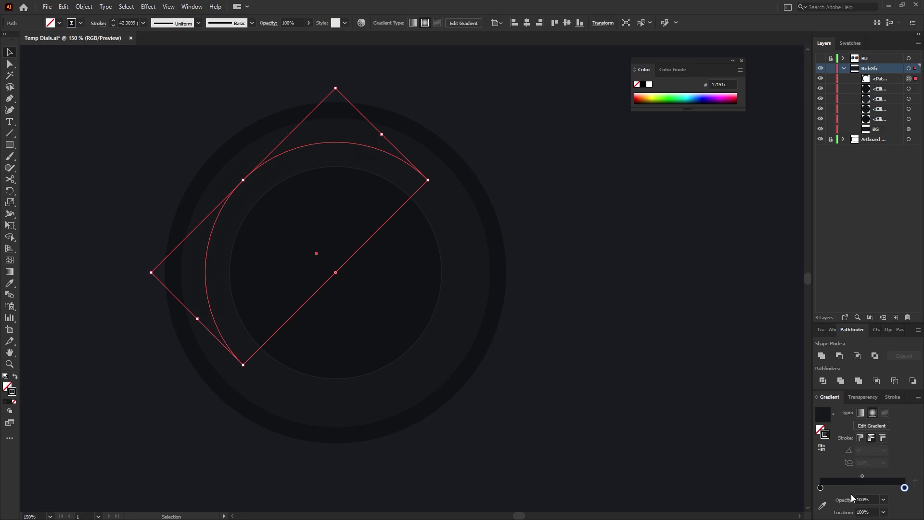
Step: Set the arc gradient's first colour stop to the light blue swatch and its end stop to the darker blue swatch
double_click(820, 487)
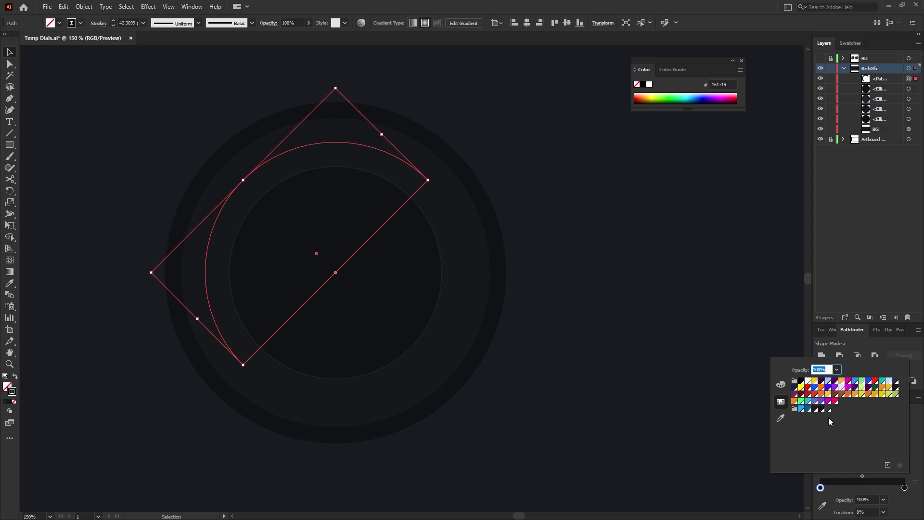
click(801, 409)
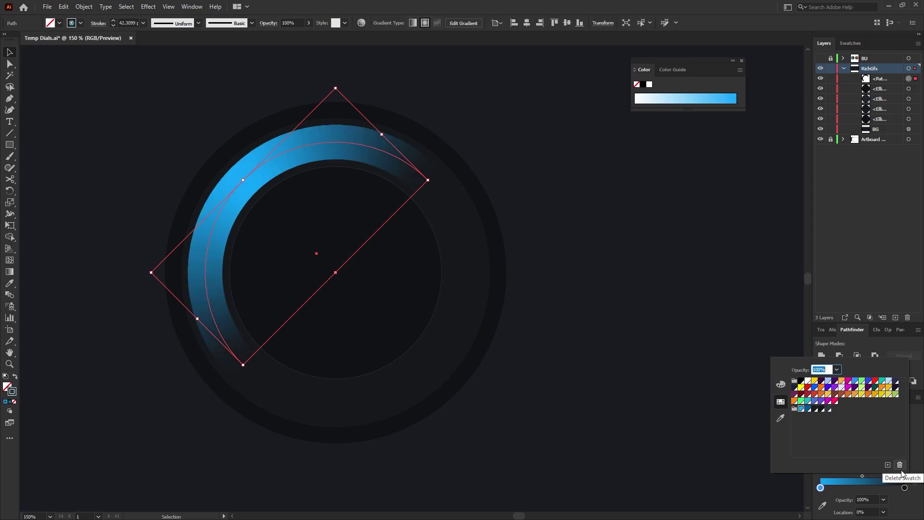
double_click(904, 487)
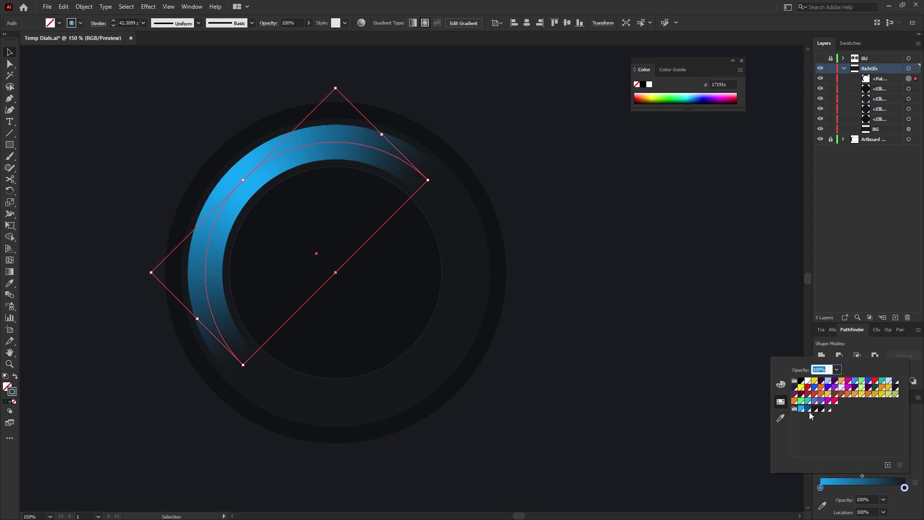
click(808, 409)
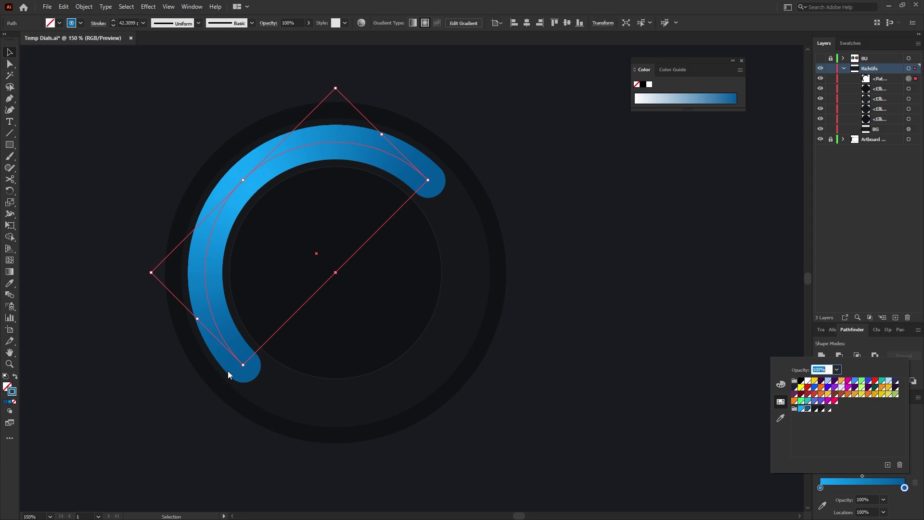
click(15, 53)
click(613, 209)
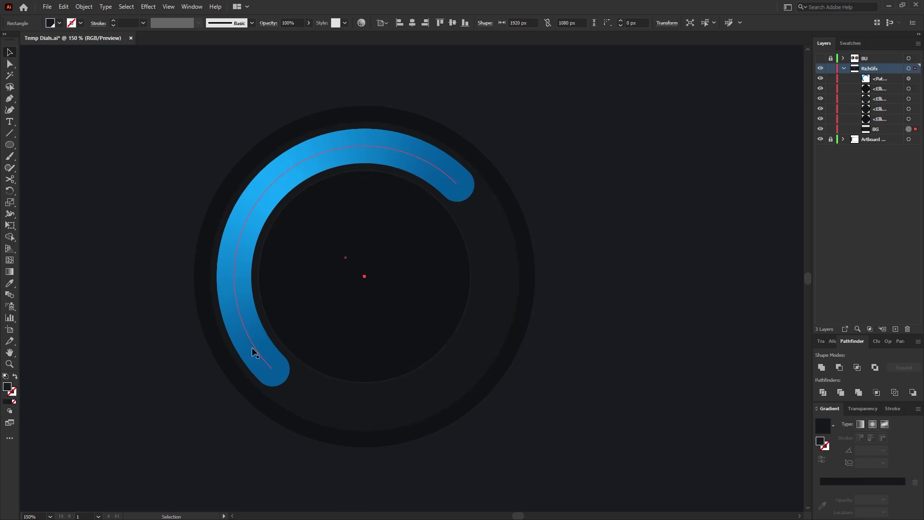
Step: Draw a circle about 31 px in diameter centred on the blue arc's upper-right end point
scroll(501, 118, up, 2)
click(9, 146)
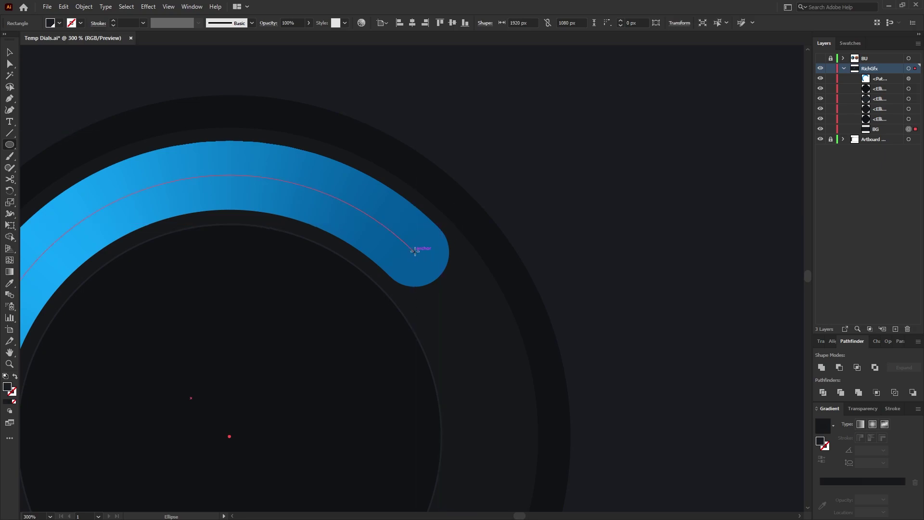
drag(414, 251, 431, 277)
key(v)
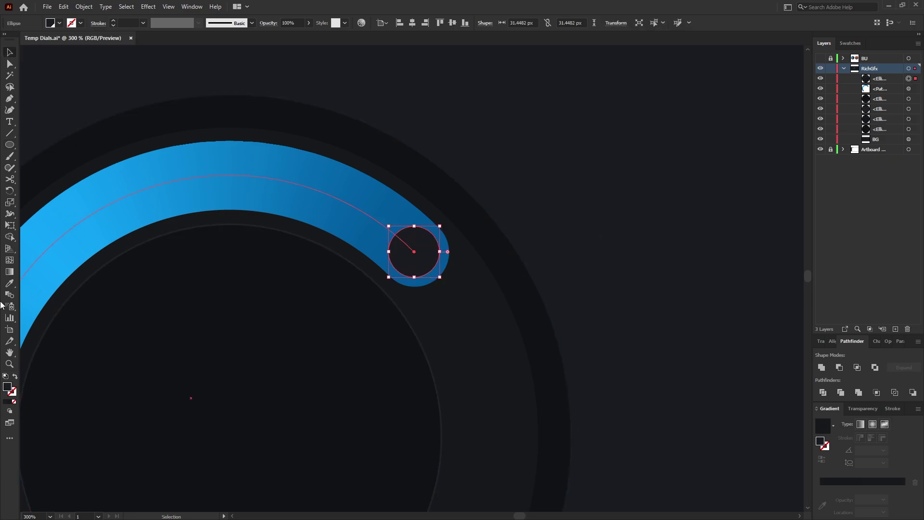
Step: Fill the knob circle with the dark colour sampled from the dial's inner circle
click(11, 403)
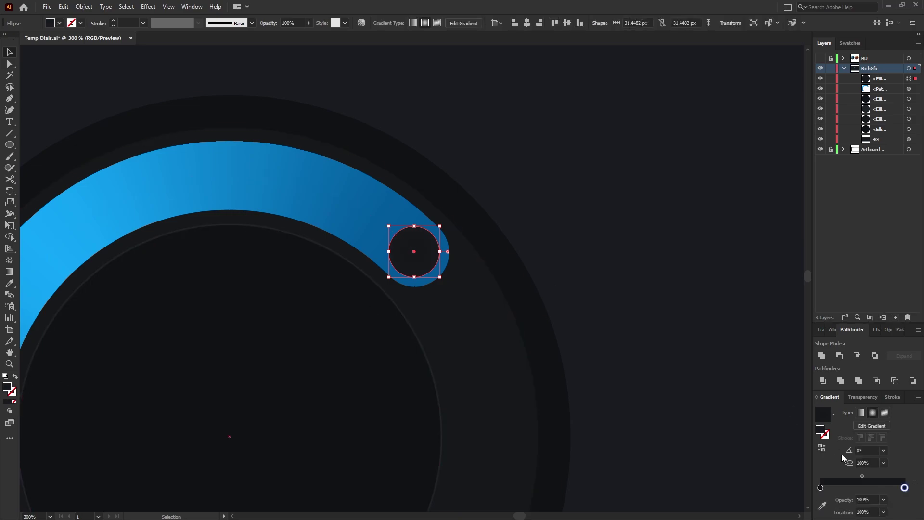
double_click(820, 487)
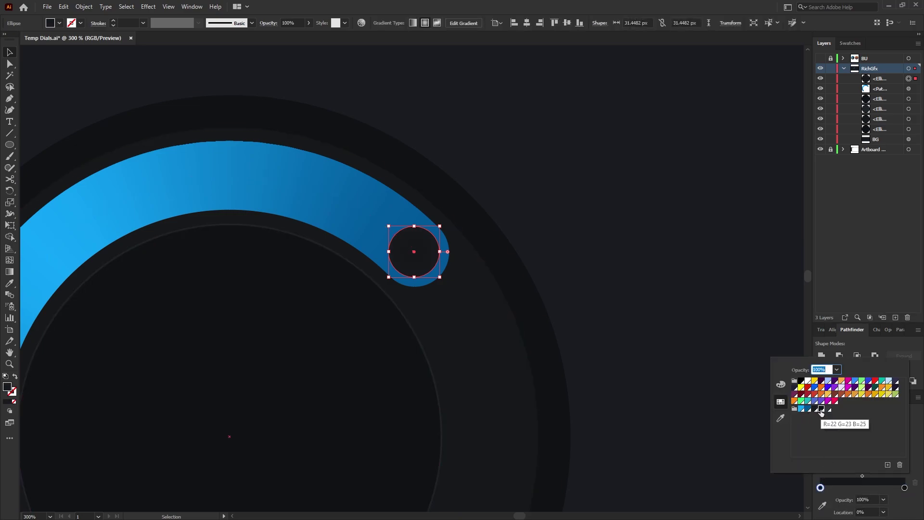
click(780, 384)
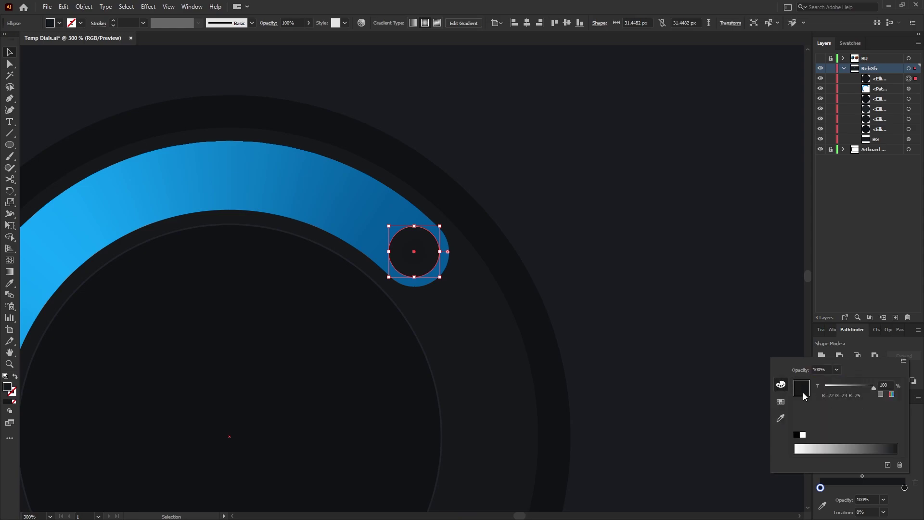
click(432, 271)
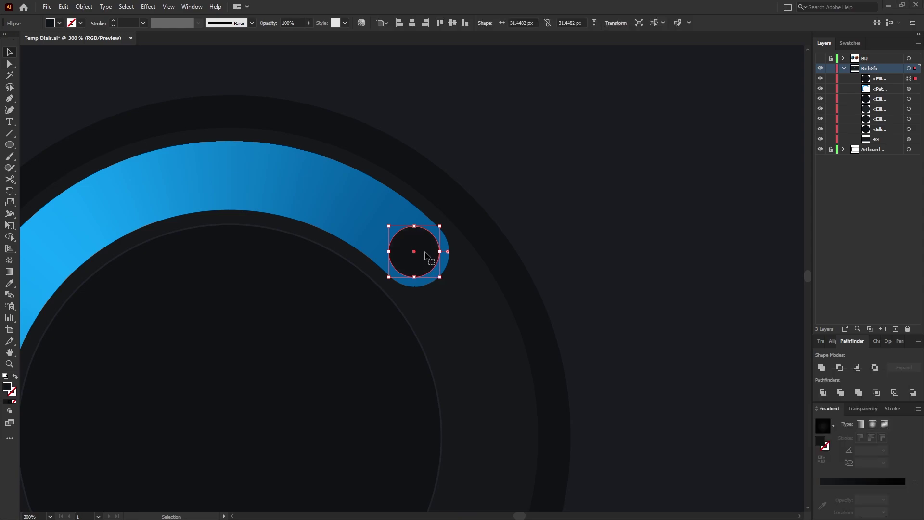
Step: Make a centred dot about 6.7 px in diameter from an in-place copy of the knob circle, filled with the darker blue swatch
click(64, 7)
click(102, 52)
click(63, 6)
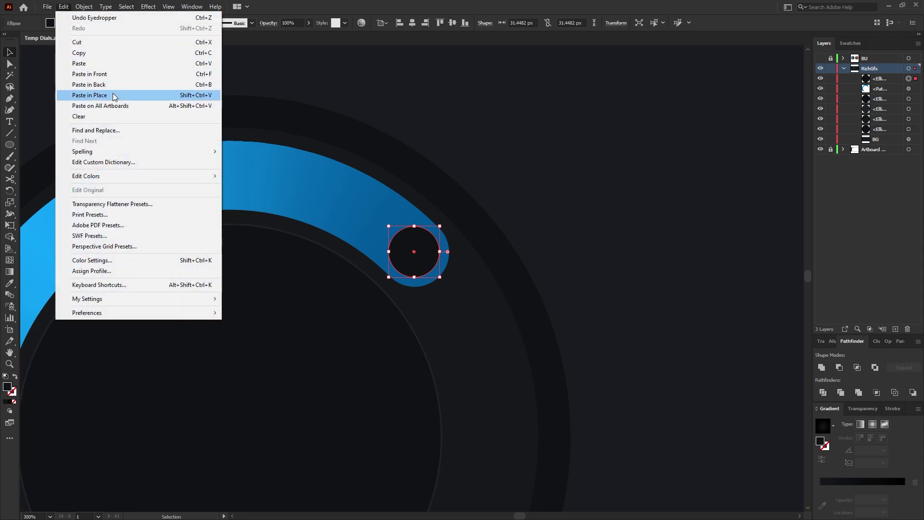
click(173, 93)
drag(443, 242, 409, 241)
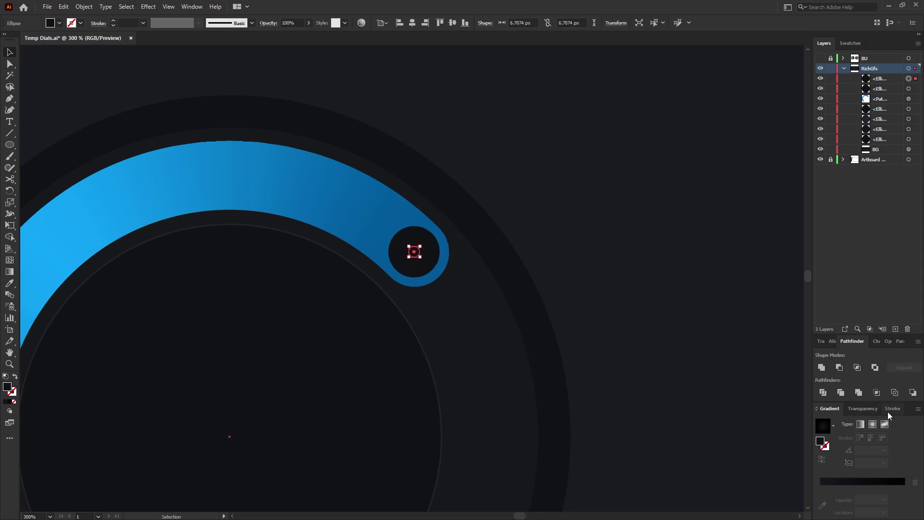
click(850, 43)
click(849, 200)
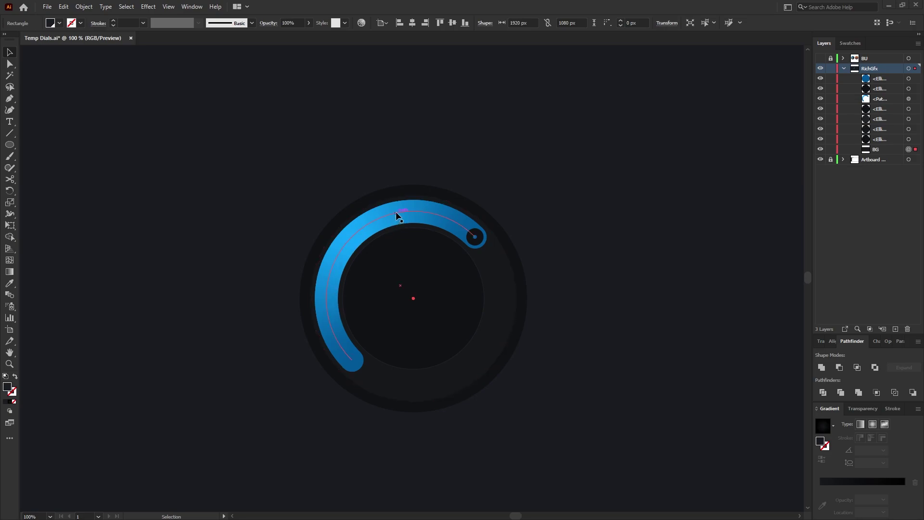
Step: Apply an Outer Glow to the blue arc in Screen mode with the R=16 G=165 B=249 swatch, 30% opacity and 20 px blur
click(362, 226)
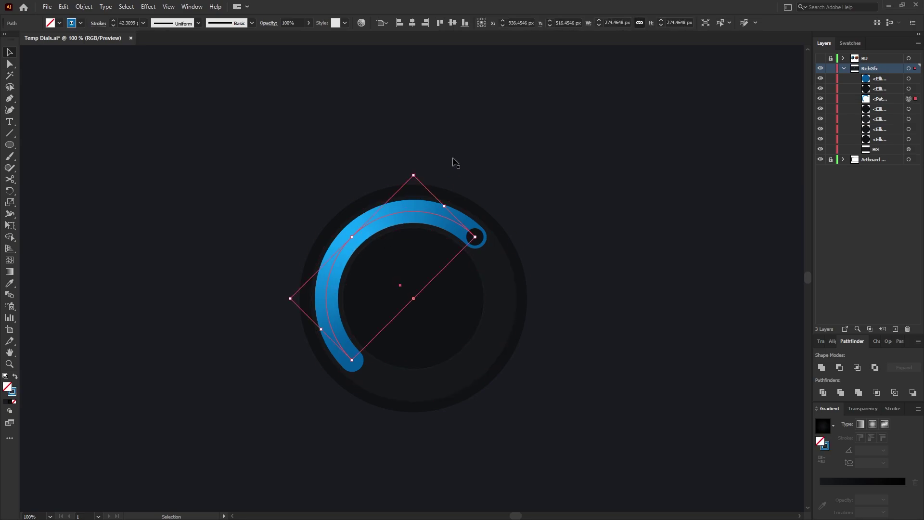
click(155, 9)
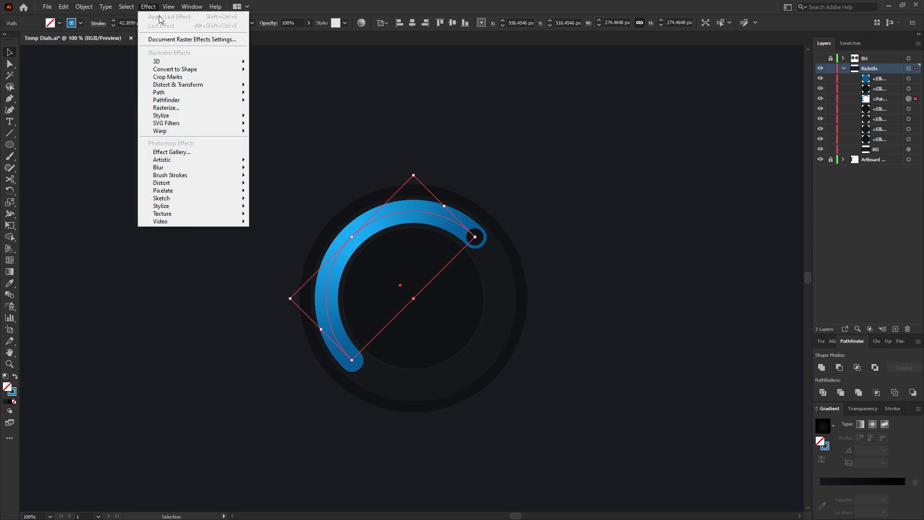
mouse_move(193, 115)
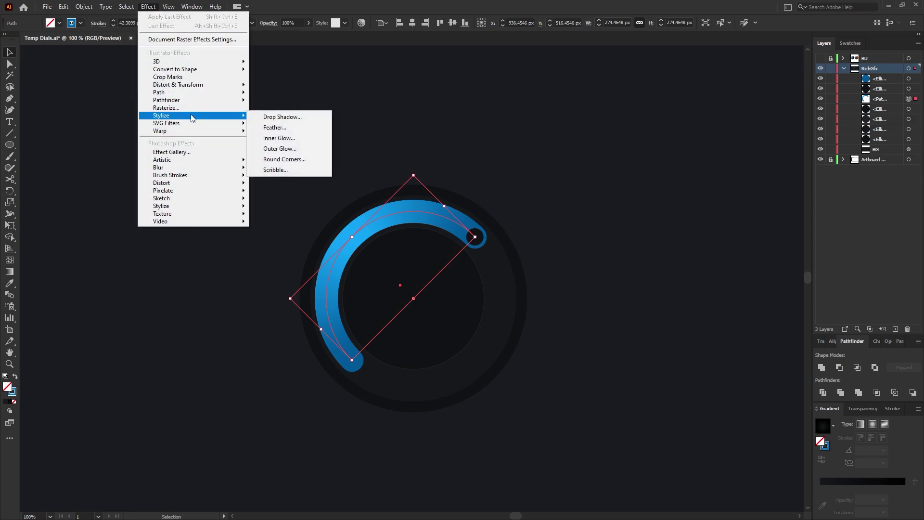
click(299, 149)
click(585, 186)
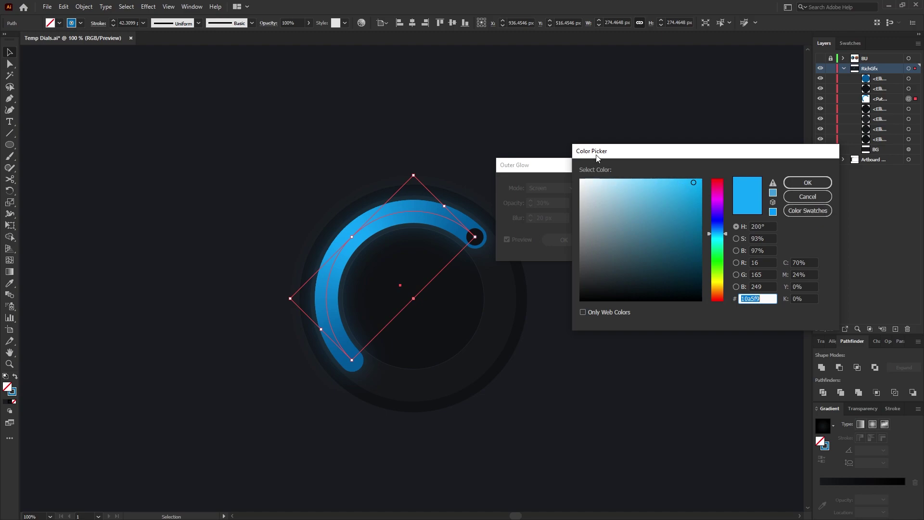
click(814, 212)
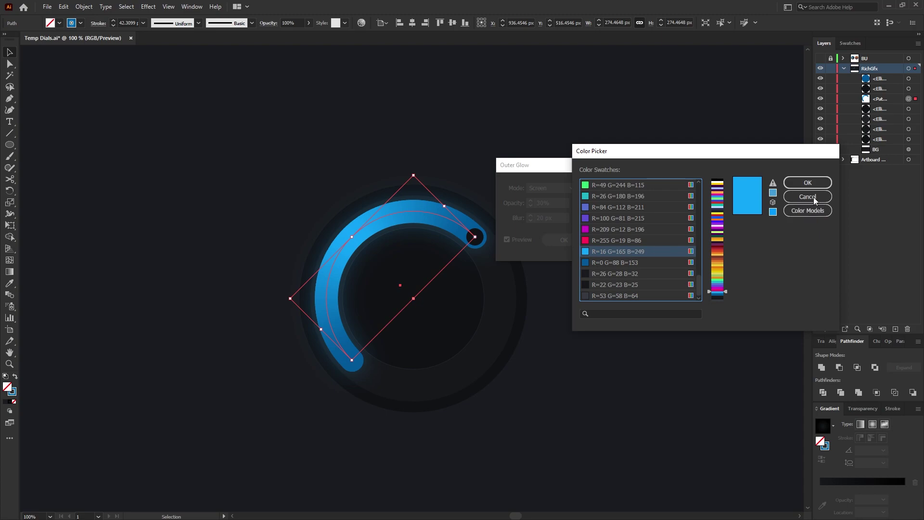
click(808, 184)
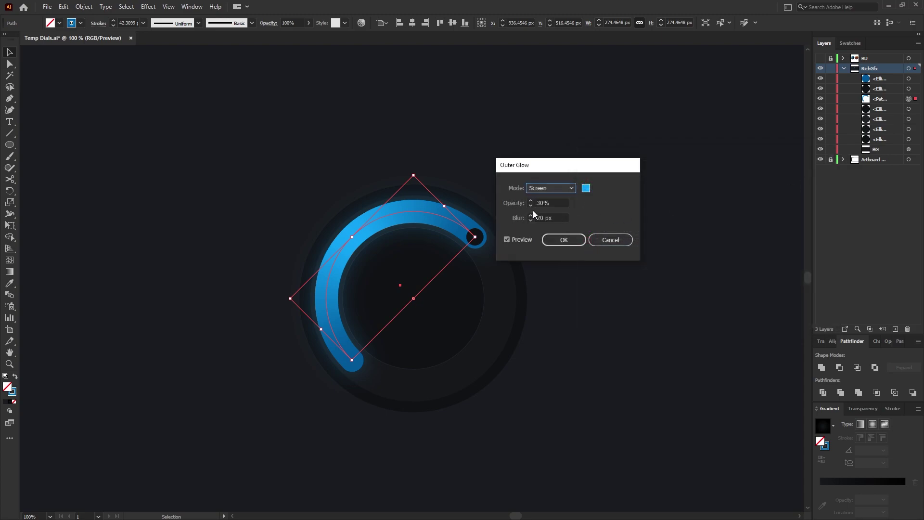
click(560, 204)
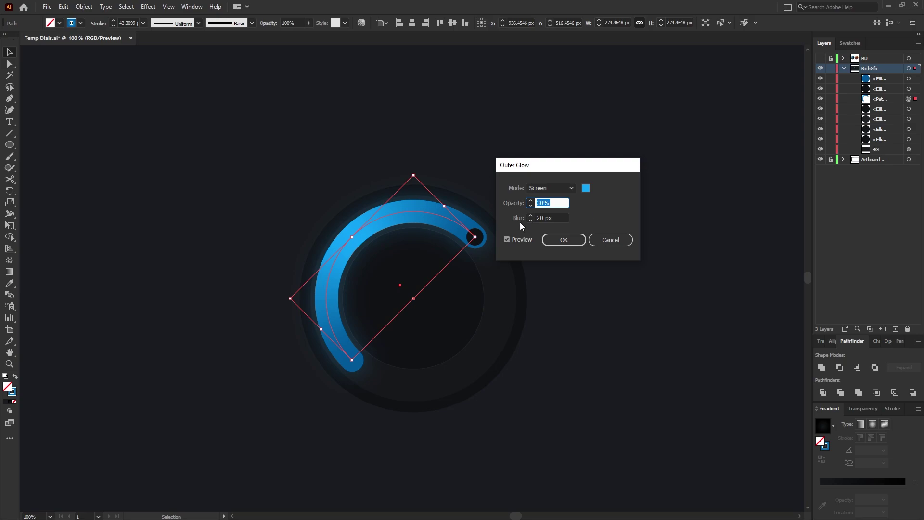
click(564, 239)
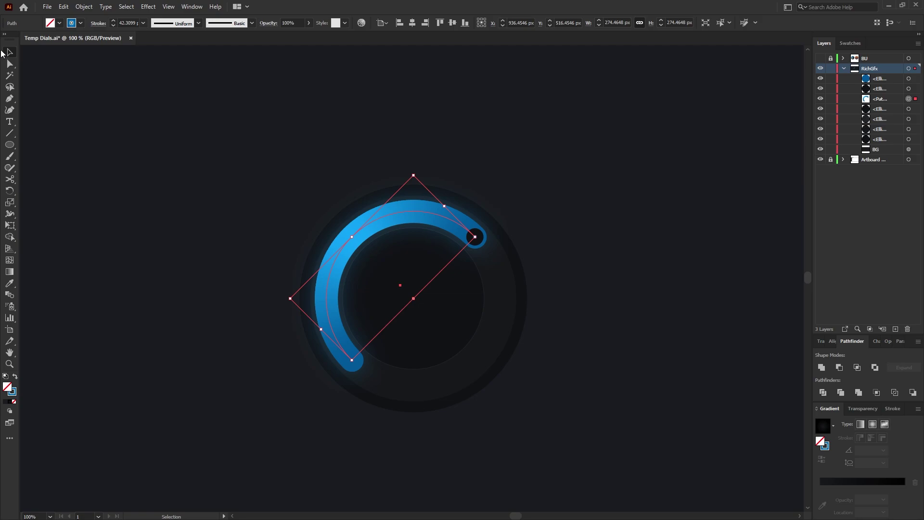
click(542, 236)
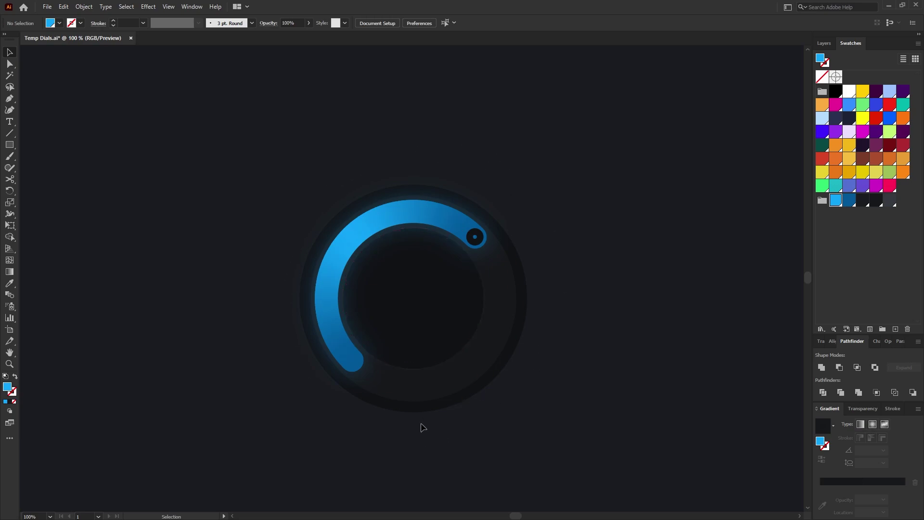
Step: Draw a light blue rectangle about 5.2 by 18.7 px just below the dial and centre it horizontally on the inner circle
click(11, 144)
drag(411, 419, 413, 428)
click(10, 54)
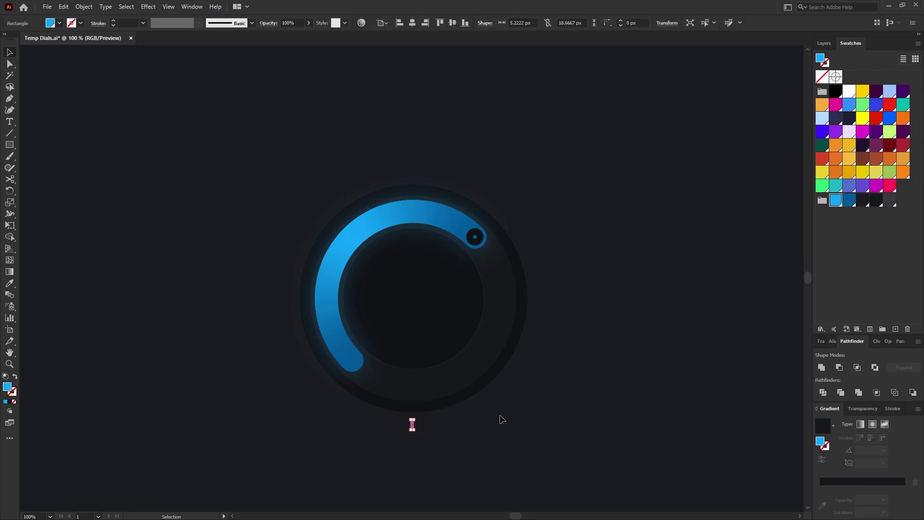
shift+click(458, 330)
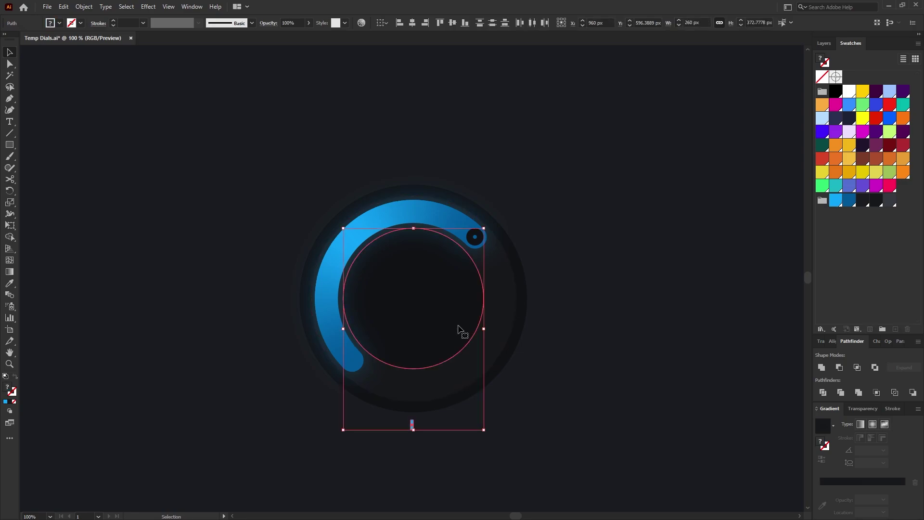
click(436, 323)
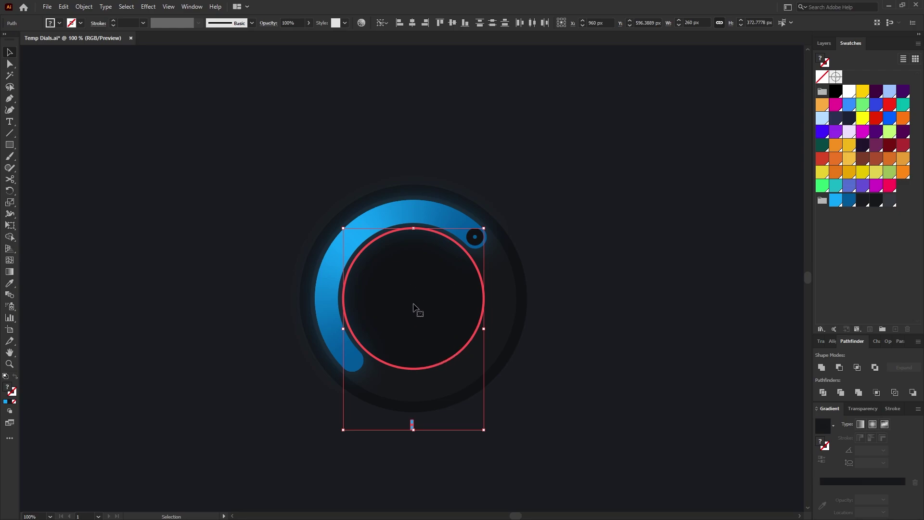
click(415, 25)
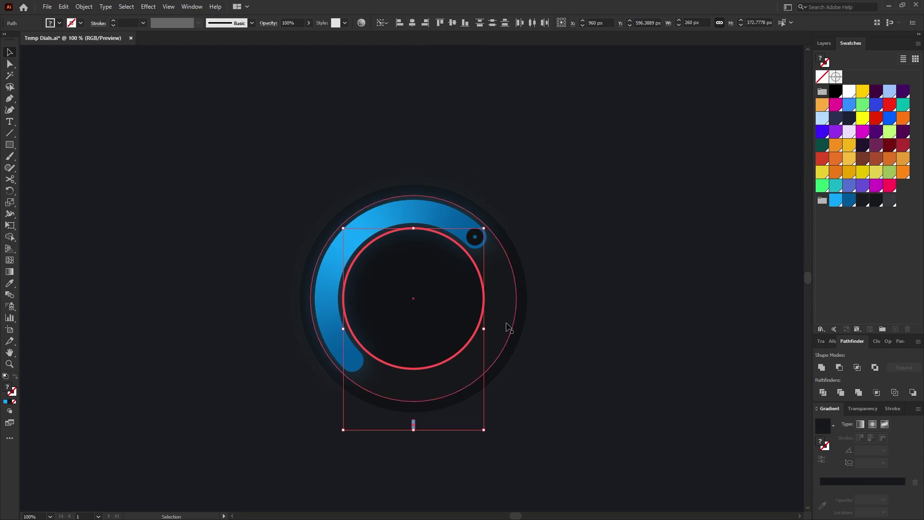
click(539, 422)
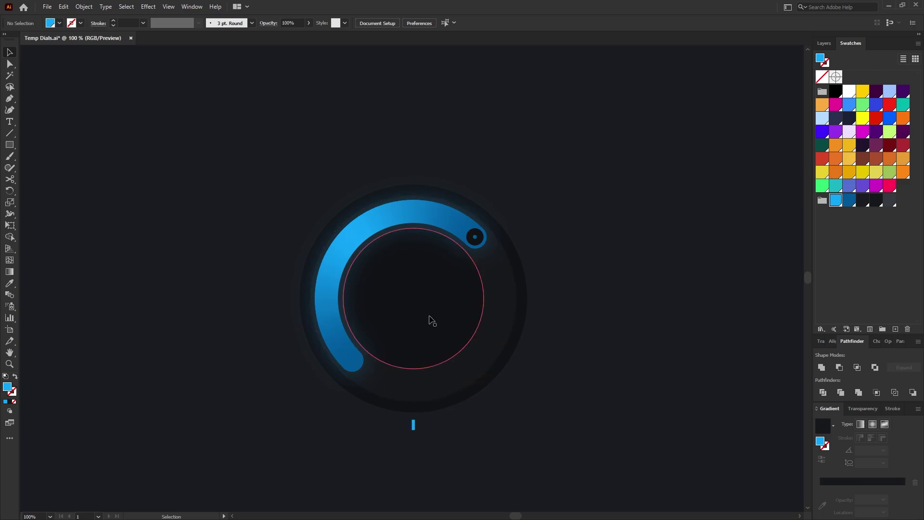
Step: Shrink the blue rectangle about its centre to a tick mark about 2.9 by 10.6 px
scroll(421, 450, up, 4)
click(386, 361)
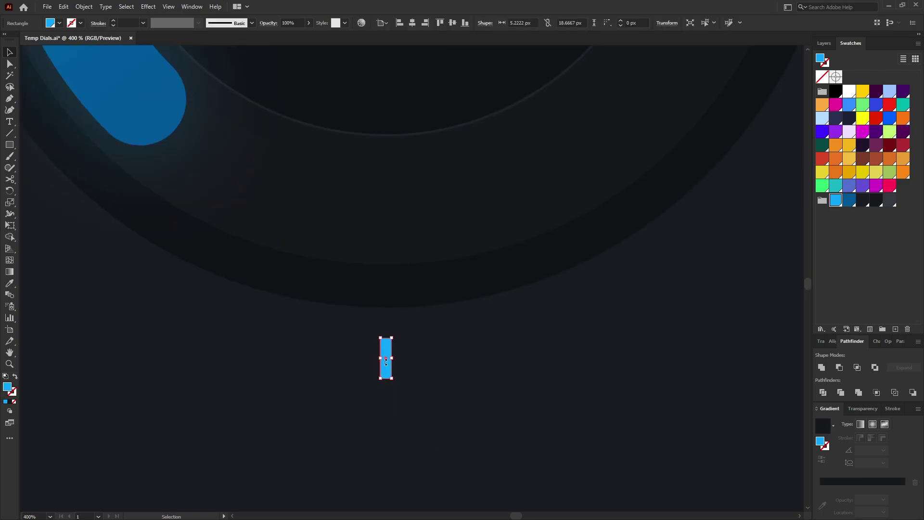
drag(381, 359, 385, 360)
key(ctrl+shift+a)
scroll(423, 458, down, 4)
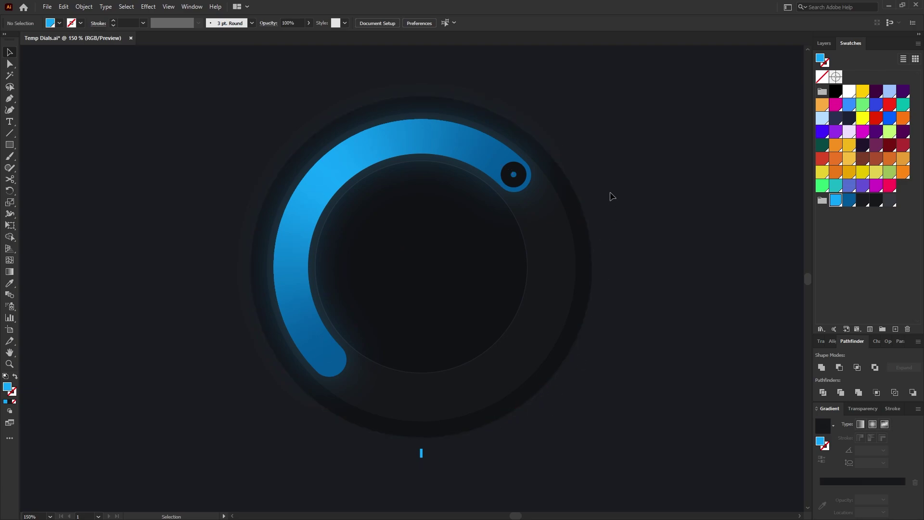
Step: Make a copy of the tick mark rotated 15° about the dial's centre
click(421, 453)
click(10, 190)
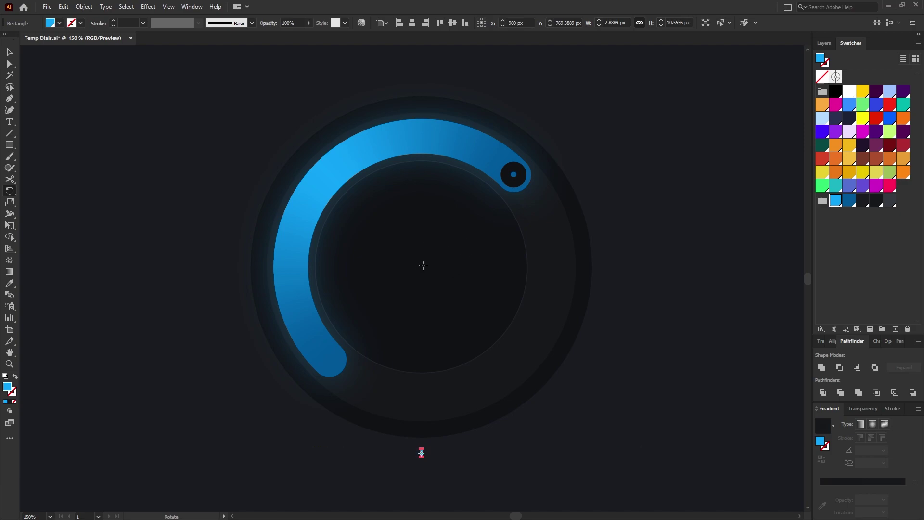
key(ctrl+y)
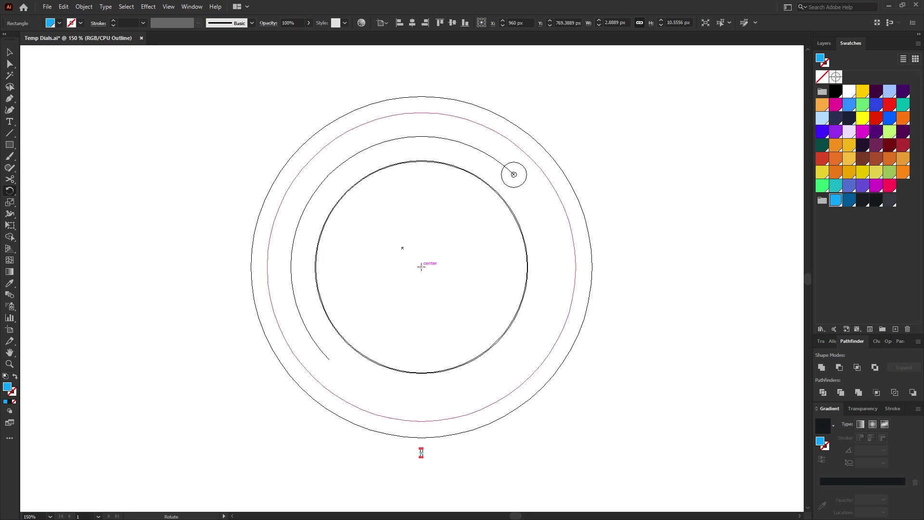
key(ctrl+y)
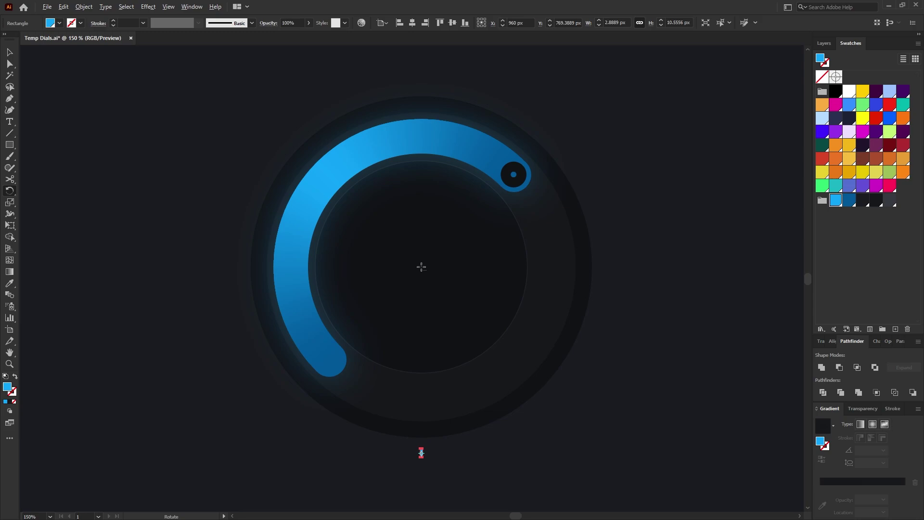
alt+click(421, 267)
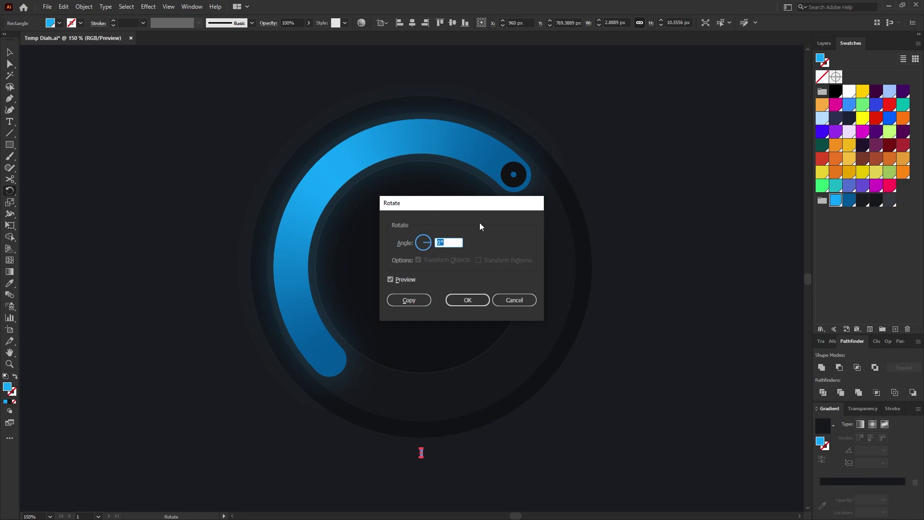
text(15)
click(468, 302)
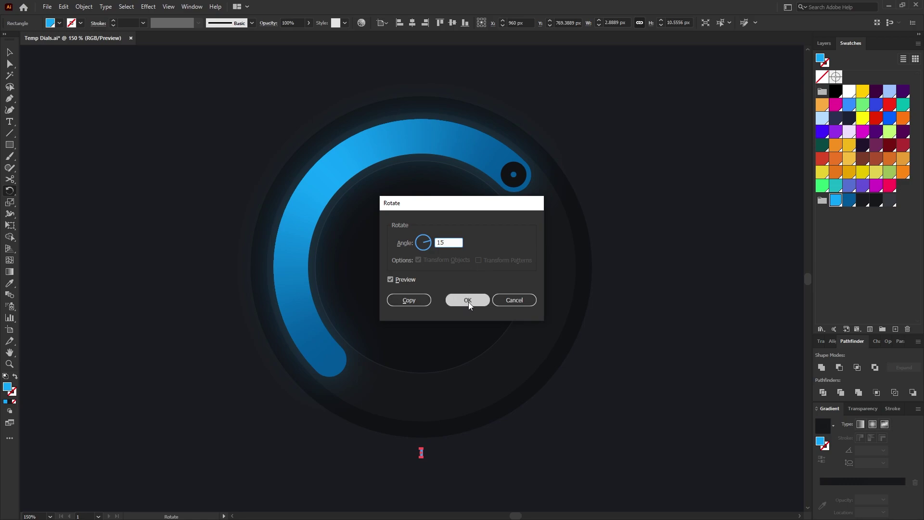
click(409, 300)
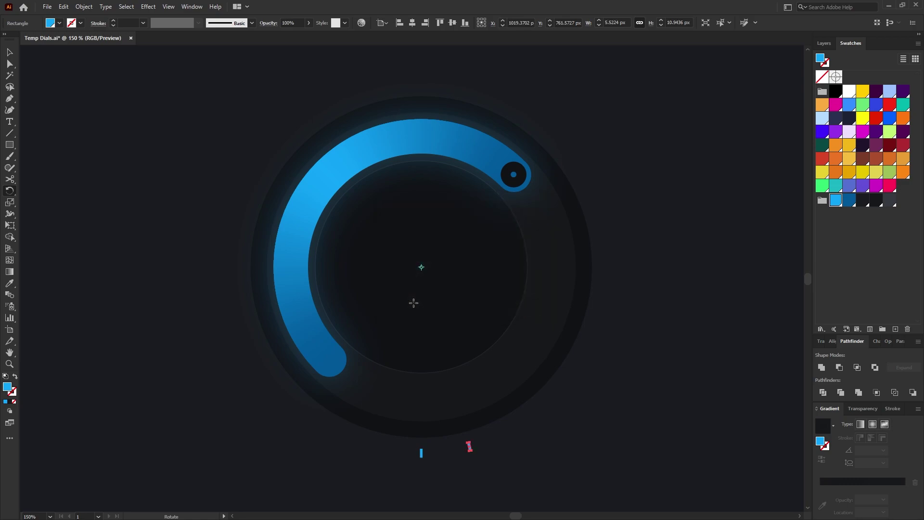
Step: Repeat the rotated copy until tick marks run all the way around the dial, then deselect them
key(ctrl+d)
key(ctrl+d)
key(ctrl+d)
key(ctrl+d)
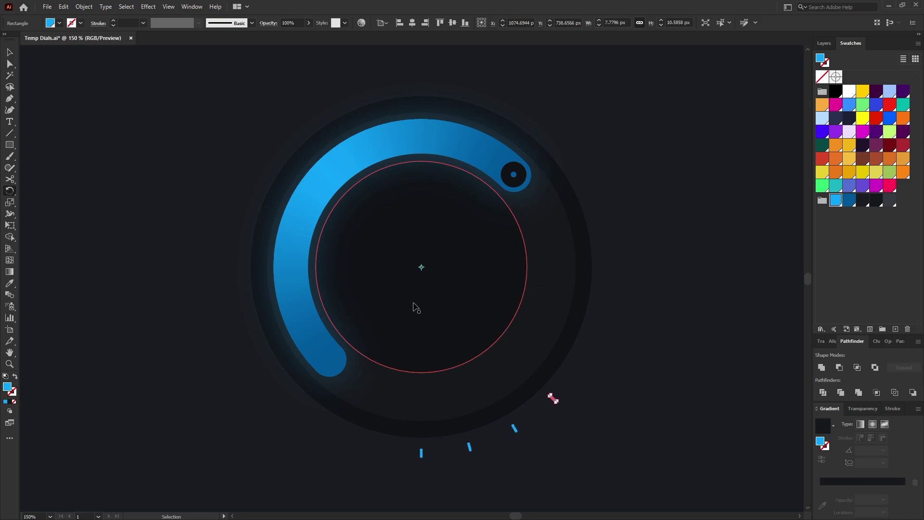
key(ctrl+d)
key(ctrl+d)
key(ctrl+d)
key(ctrl+d)
key(ctrl+d)
key(ctrl+d)
key(ctrl+d)
key(ctrl+d)
key(ctrl+d)
key(ctrl+d)
key(ctrl+d)
key(ctrl+d)
key(ctrl+d)
key(ctrl+d)
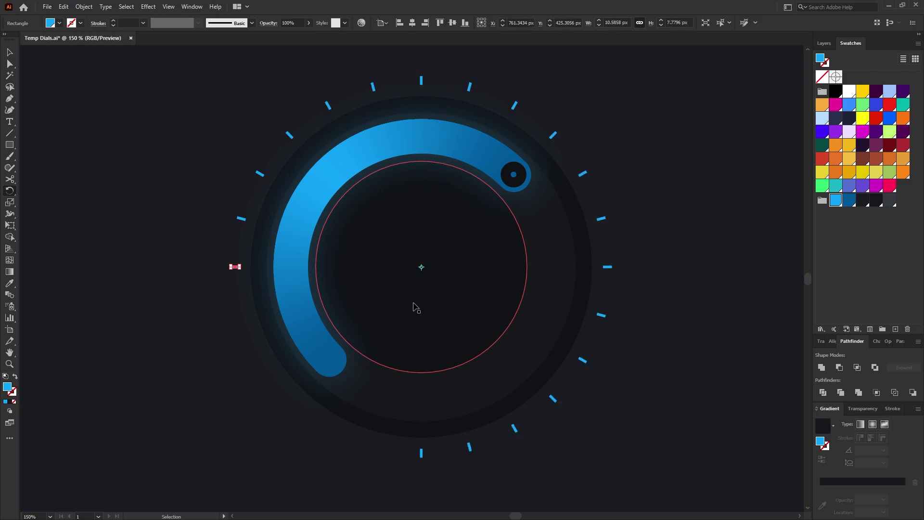
key(ctrl+d)
key(ctrl+d)
key(ctrl+d)
key(ctrl+d)
key(v)
key(ctrl+shift+a)
key(F7)
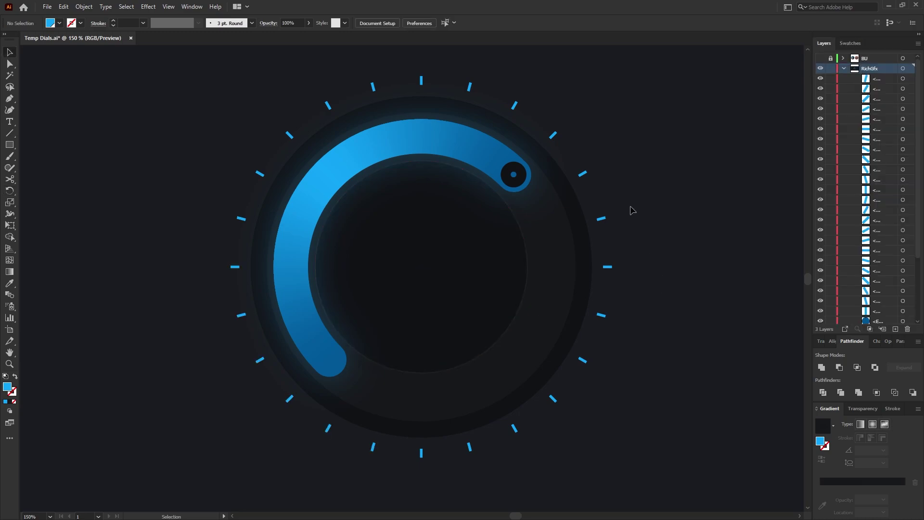
Step: Delete the tick marks along the dial's right and lower sides, keeping only those alongside the blue arc
drag(590, 172, 598, 315)
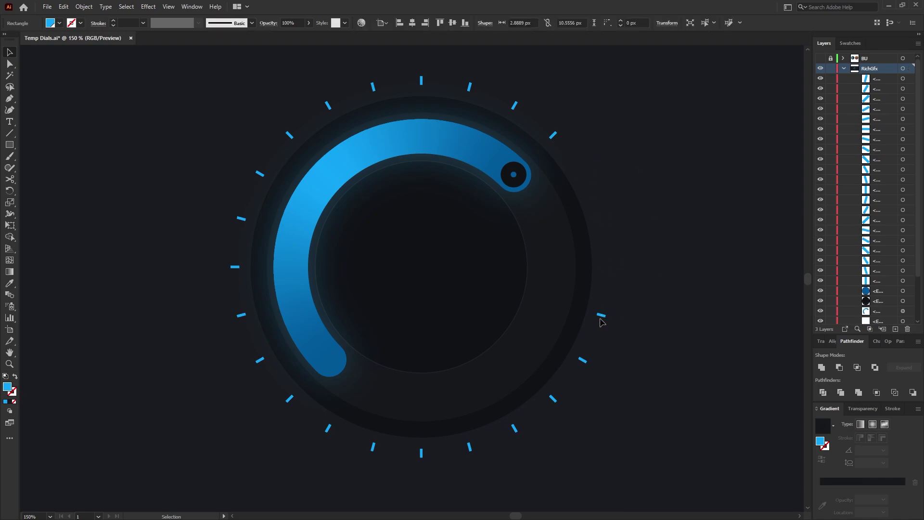
key(Delete)
key(ctrl+1)
drag(720, 188, 555, 208)
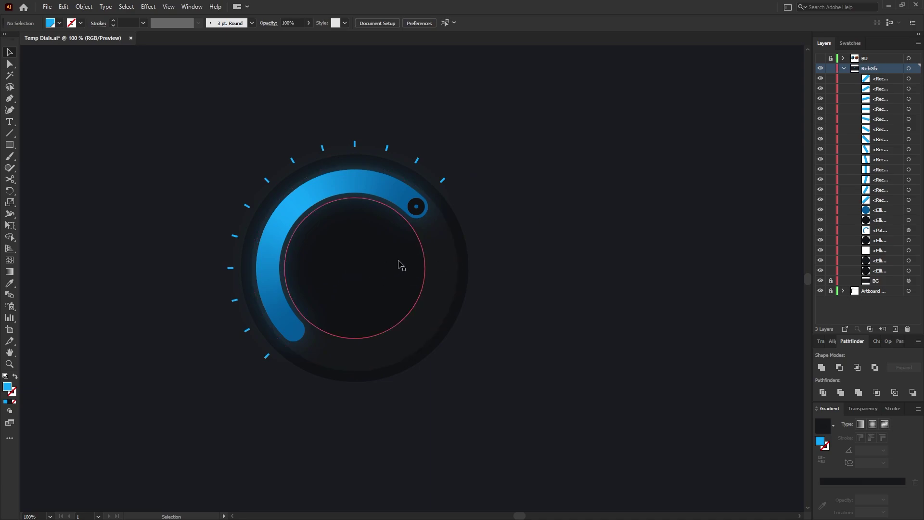
scroll(452, 289, right, 5)
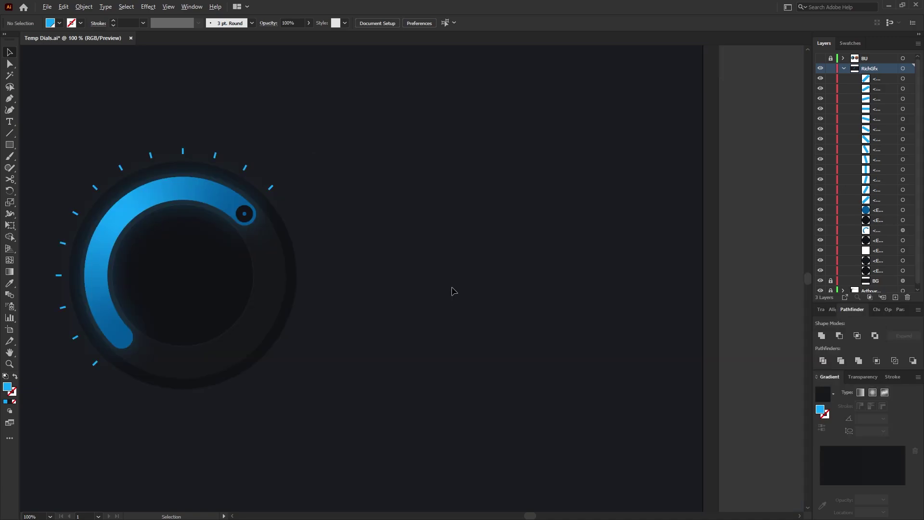
Step: Draw a blue circle about 40.6 px across in the empty area beside the dial as the thermometer bulb
scroll(452, 289, up, 1)
click(9, 144)
drag(9, 145, 49, 164)
drag(453, 299, 488, 332)
Step: Draw a narrow stem rectangle up from the bulb's centre, about 142.5 px tall overall with the bulb, and unite both shapes
drag(9, 144, 77, 144)
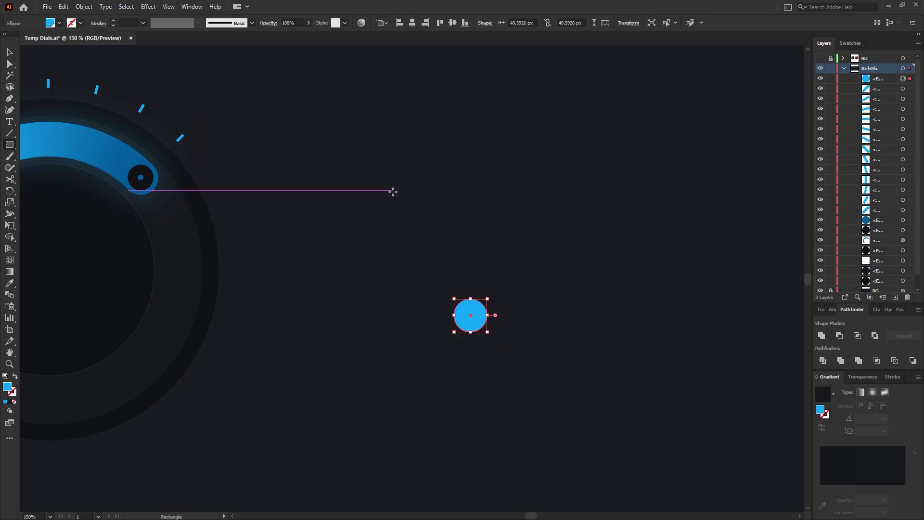
mouse_move(463, 216)
mouse_down()
mouse_move(488, 315)
mouse_move(477, 317)
mouse_move(447, 279)
mouse_up()
key(v)
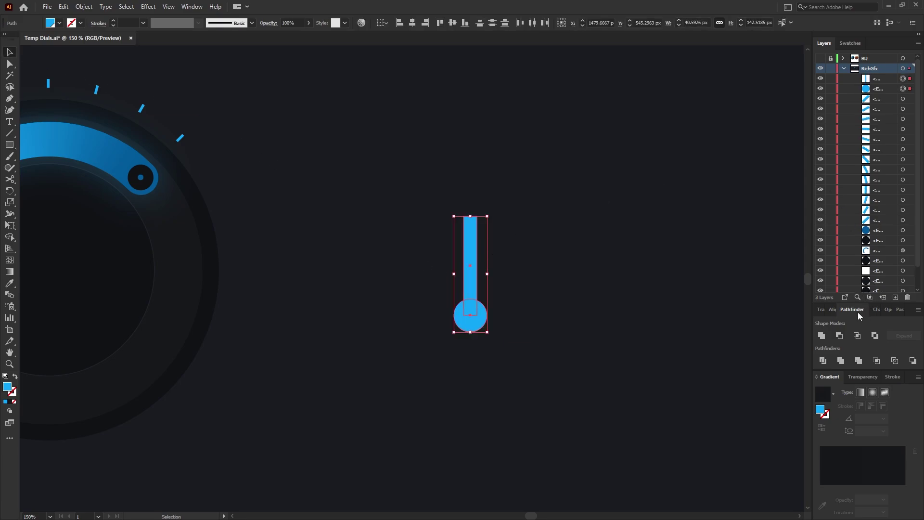
click(822, 336)
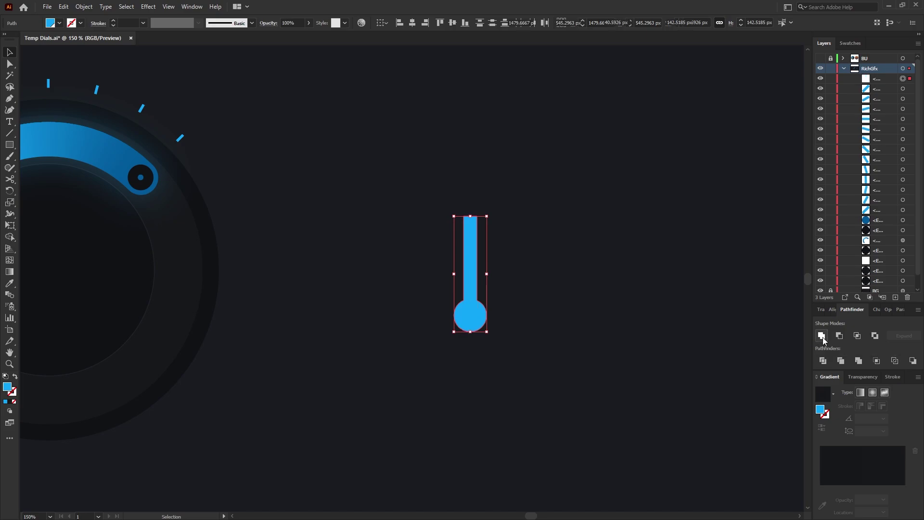
click(519, 305)
Step: Round the two upper corners of the thermometer stem fully into a semicircular end
key(a)
drag(435, 192, 494, 228)
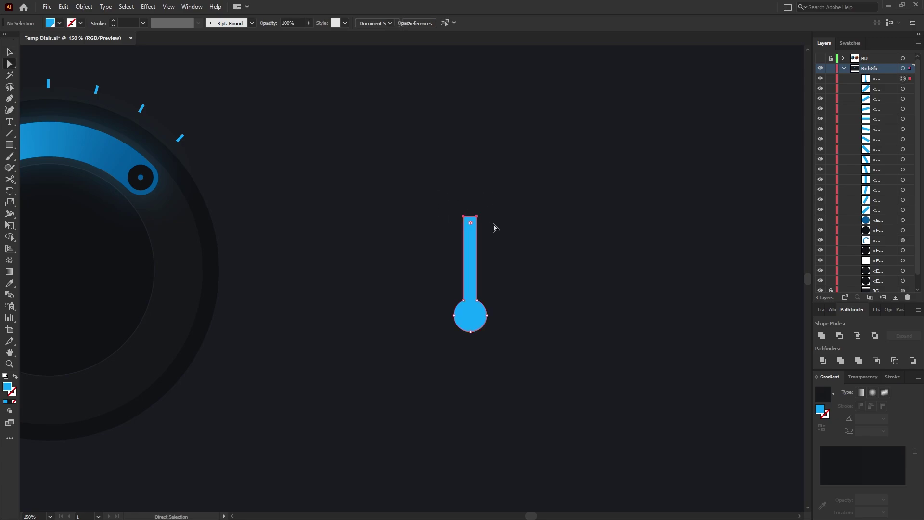
scroll(475, 216, up, 6)
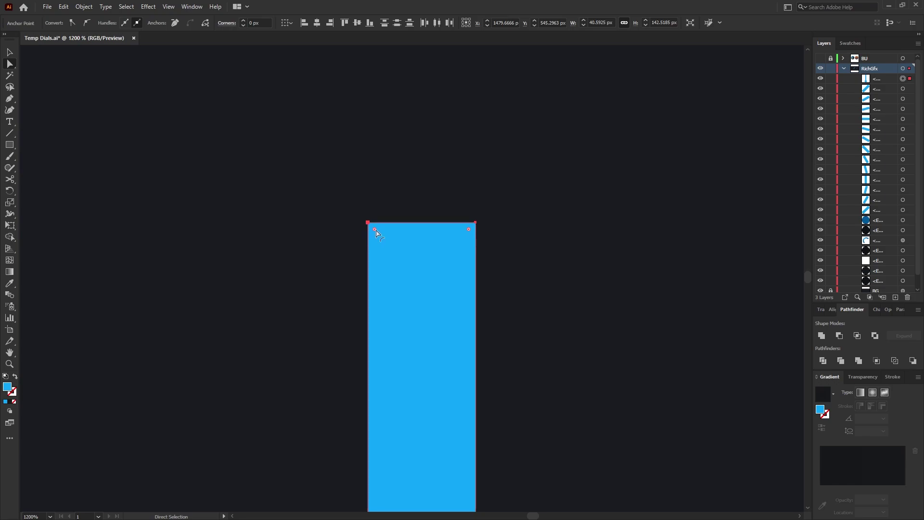
drag(374, 230, 458, 376)
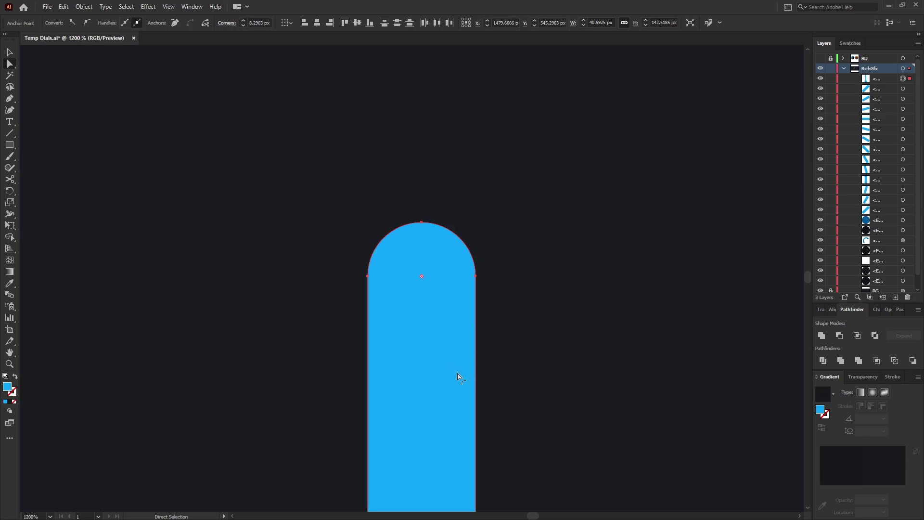
click(10, 52)
click(583, 309)
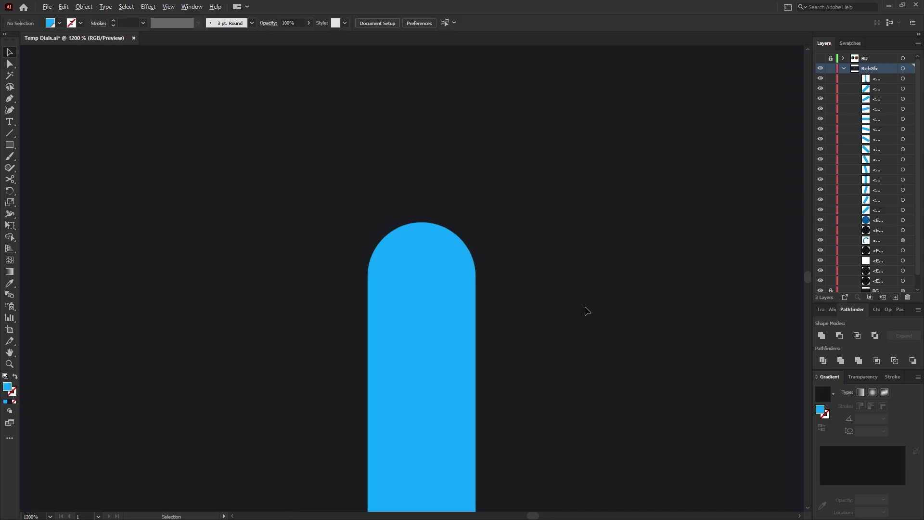
Step: Offset the thermometer shape's path outward by 5 px with miter joins
scroll(584, 310, down, 5)
drag(587, 310, 476, 240)
click(446, 240)
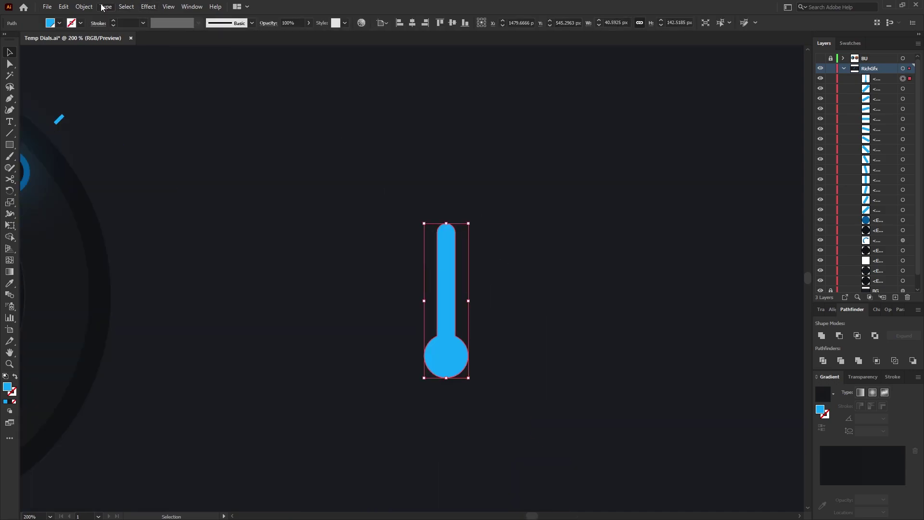
click(86, 7)
mouse_move(142, 240)
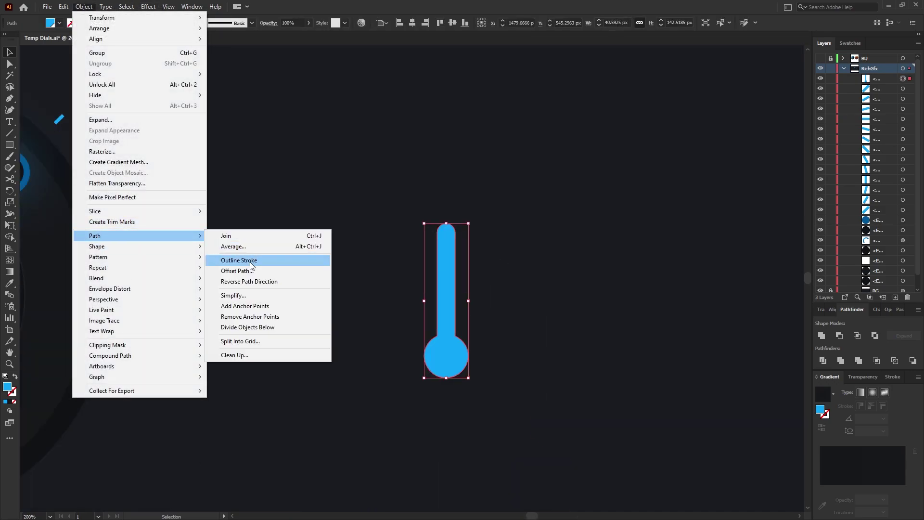
click(249, 261)
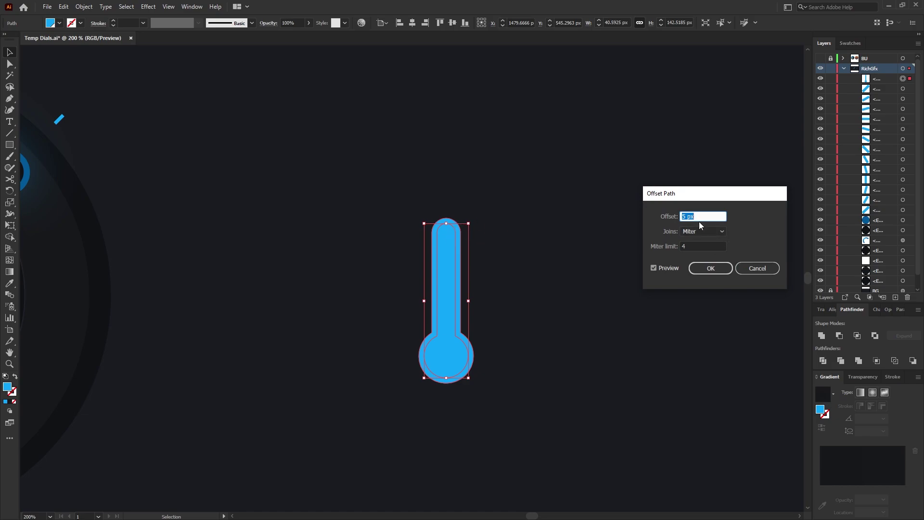
click(712, 271)
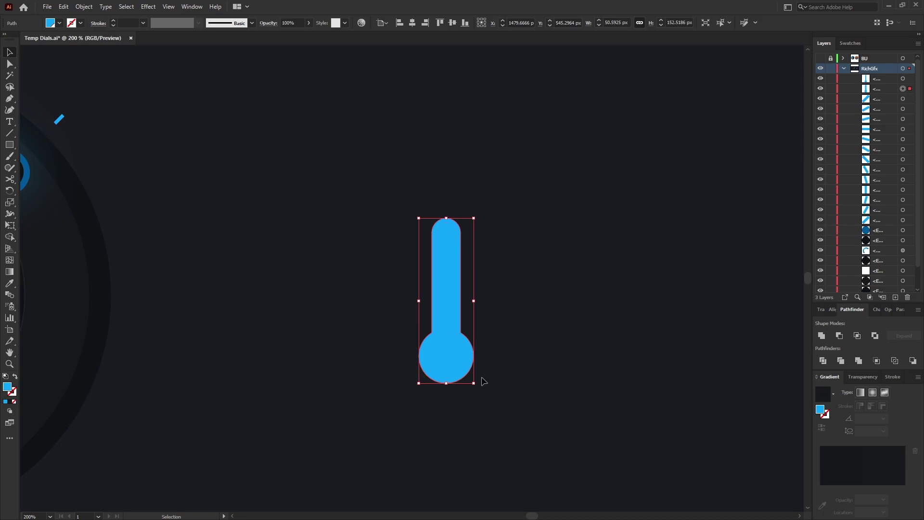
Step: Turn the offset shape into an unfilled blue 2 pt outline and expand its stroke into a filled shape
click(15, 378)
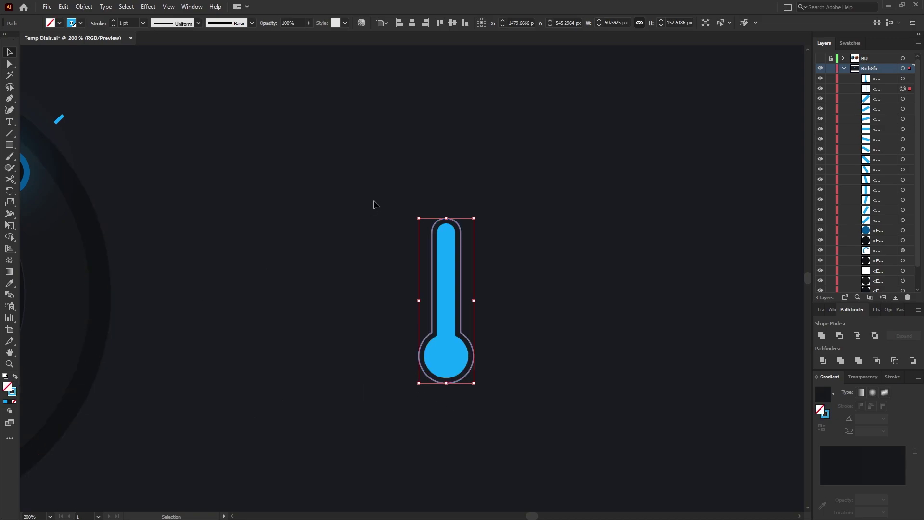
click(113, 20)
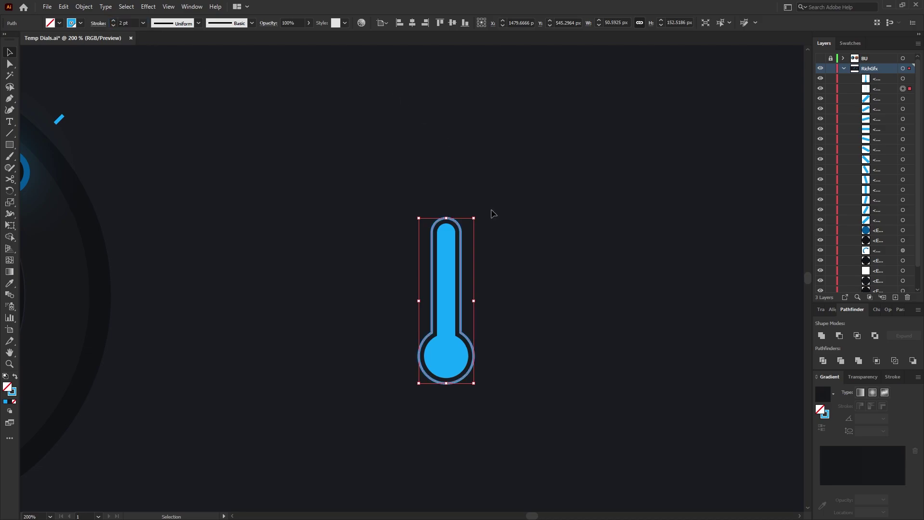
click(84, 8)
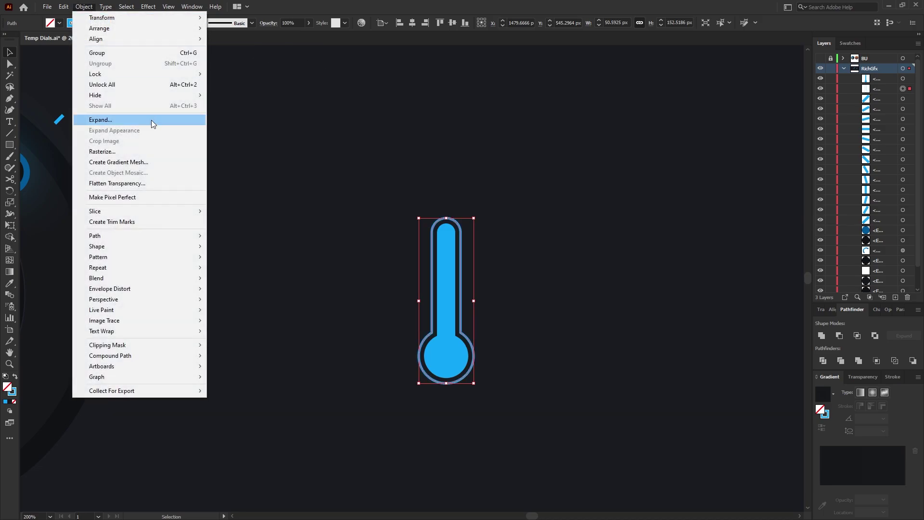
click(152, 124)
click(439, 320)
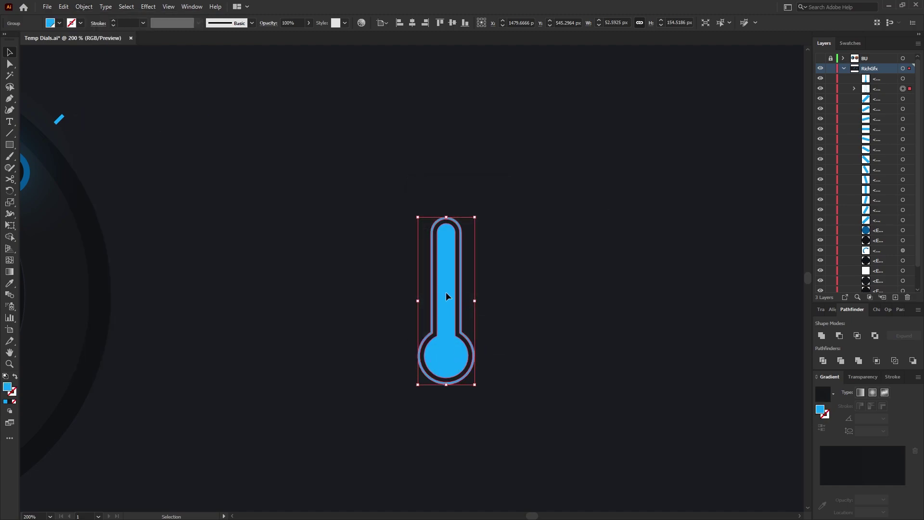
click(498, 258)
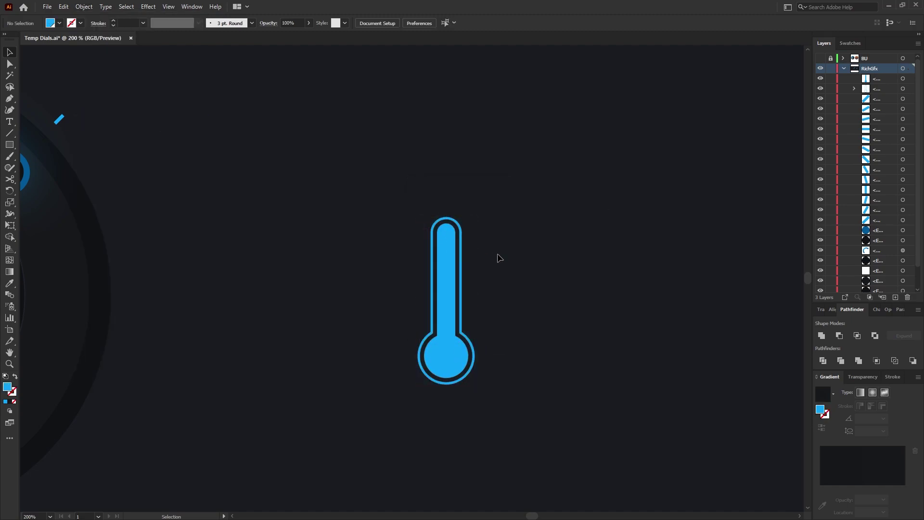
Step: Draw a rectangle about 97.3 by 76.4 px covering the upper part of the thermometer
click(10, 144)
drag(395, 194, 500, 276)
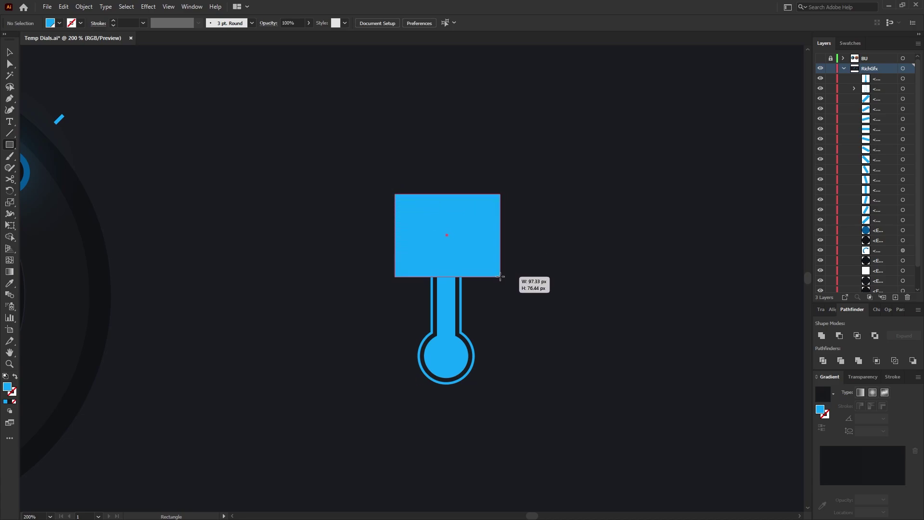
drag(501, 276, 500, 276)
Step: Use the Shape Builder to remove the rectangle together with the covered upper part of the inner thermometer fill
key(v)
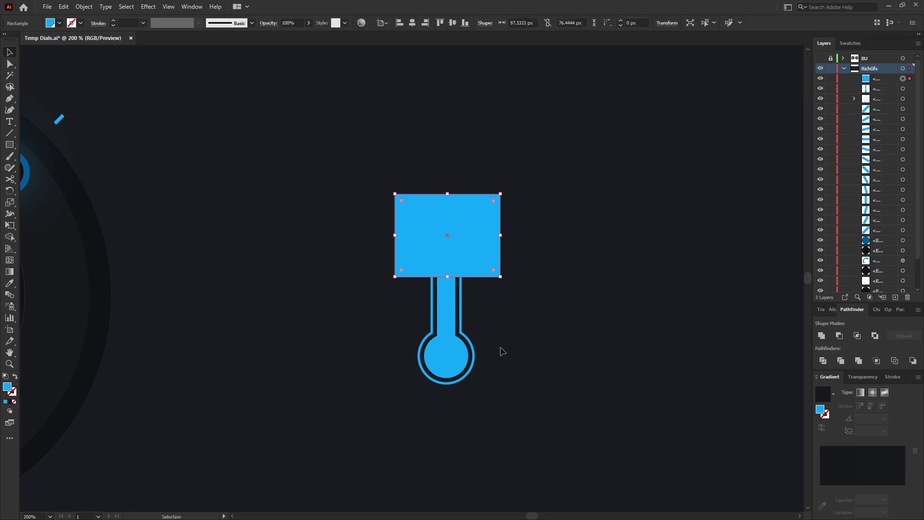
shift+click(451, 348)
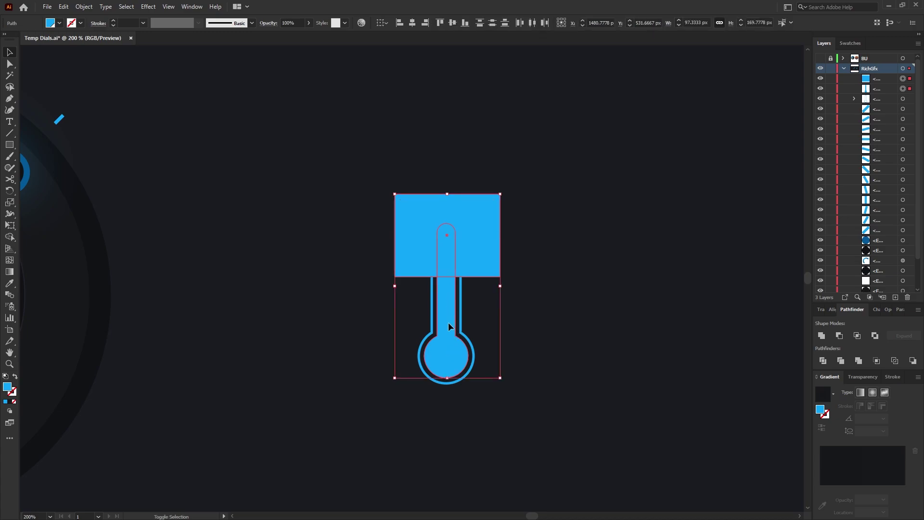
key(shift+m)
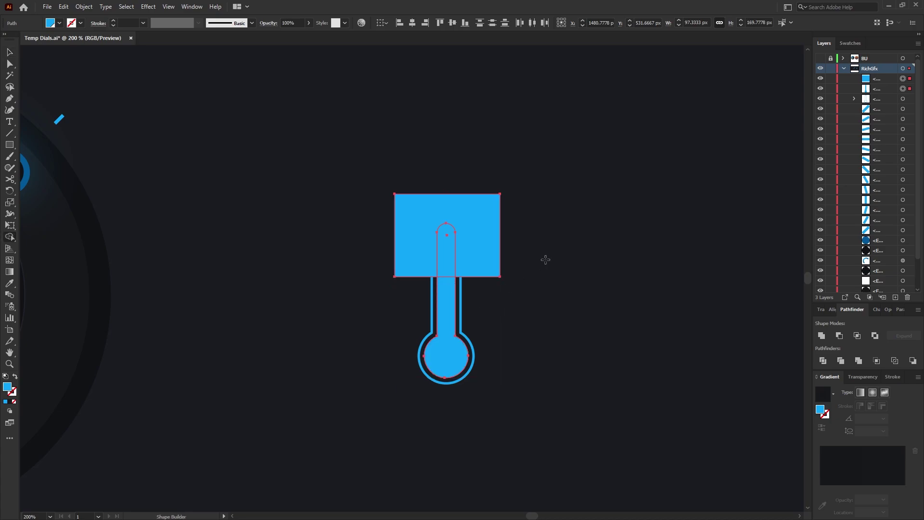
drag(538, 250, 411, 256)
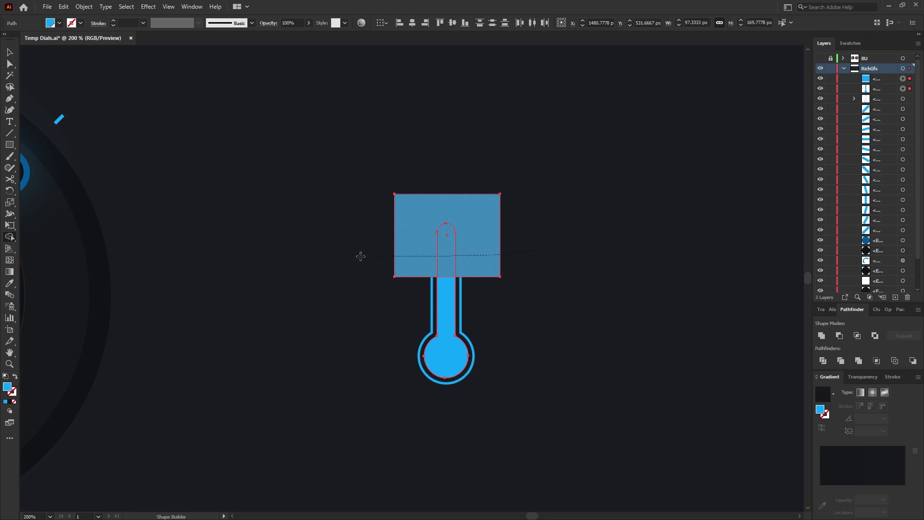
drag(360, 256, 361, 256)
key(v)
click(470, 241)
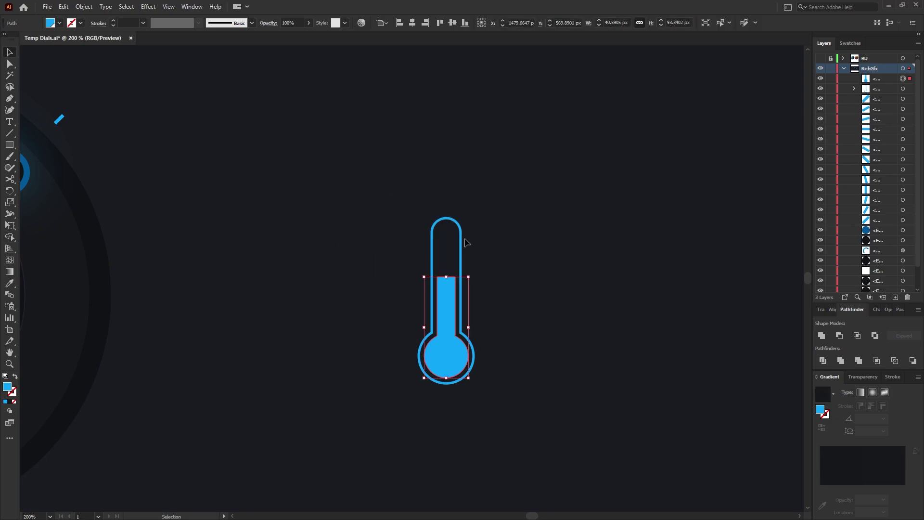
click(503, 295)
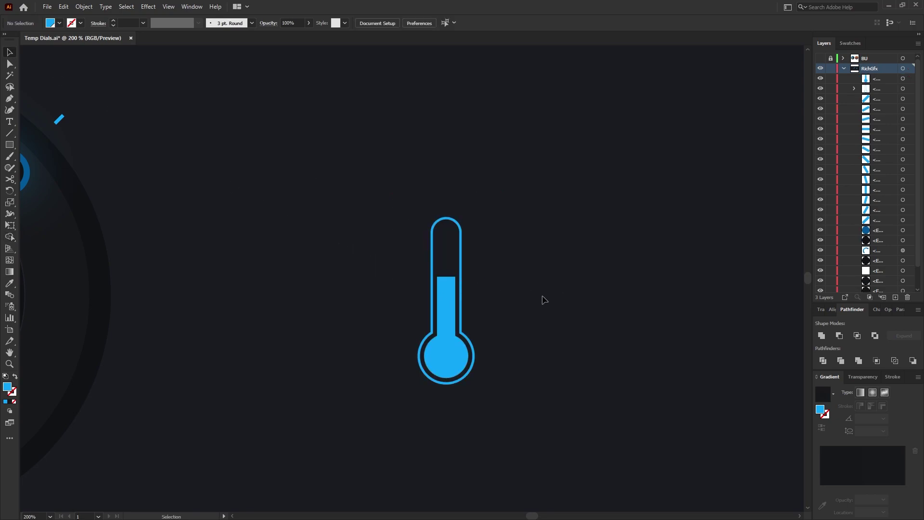
Step: Draw a small blue rectangle about 17.2 by 9.5 px extending from the right side of the thermometer tube near its upper end
scroll(554, 291, down, 2)
scroll(553, 291, up, 3)
click(10, 145)
drag(418, 204, 445, 219)
click(10, 52)
click(503, 241)
Step: Round the two outer corners of the small rectangle fully, leaving its end at the tube square
key(a)
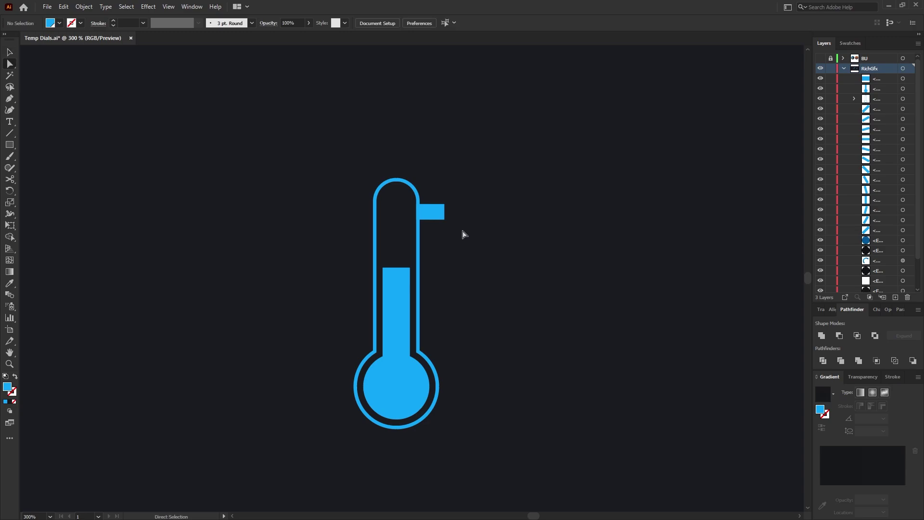
drag(442, 196, 367, 201)
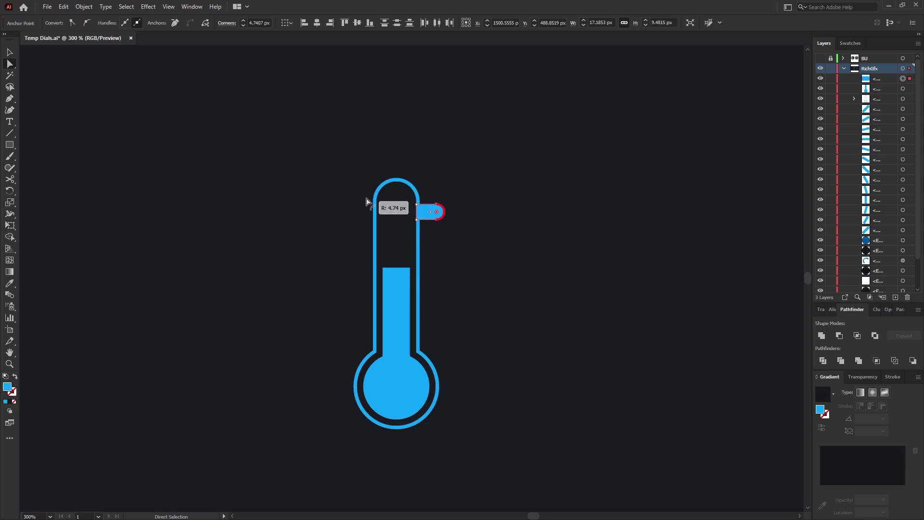
click(10, 52)
click(465, 255)
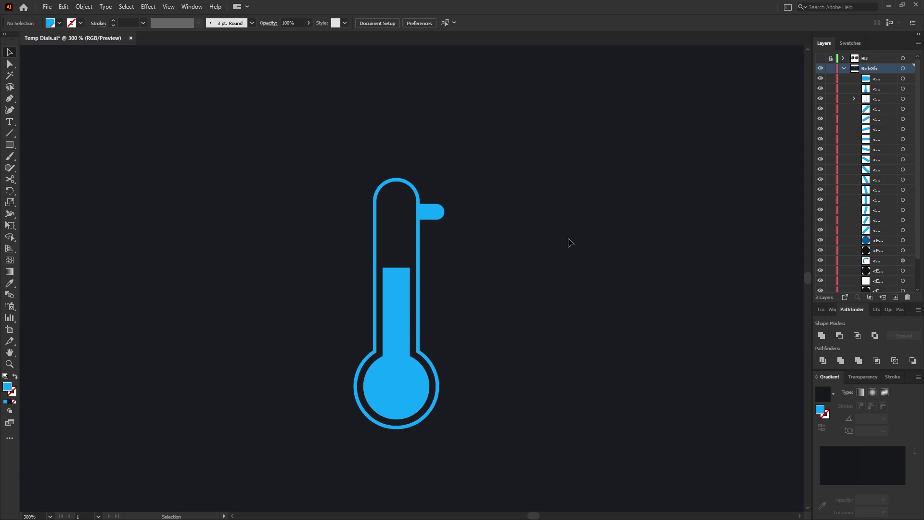
Step: Copy the rounded mark straight down the tube and repeat the copy to make four evenly spaced marks
drag(437, 214, 437, 246)
key(ctrl+d)
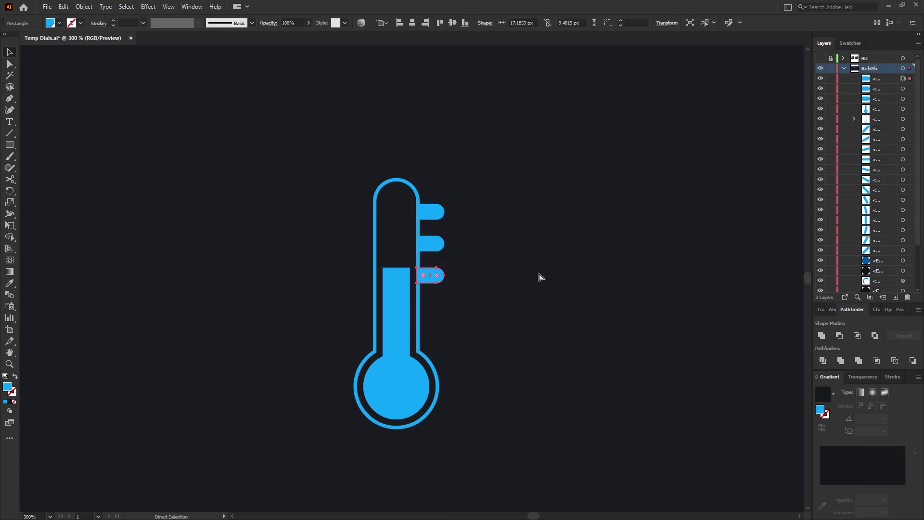
key(ctrl+d)
click(539, 277)
Step: Group all the thermometer parts into one icon and deselect it
key(ctrl+a)
click(82, 9)
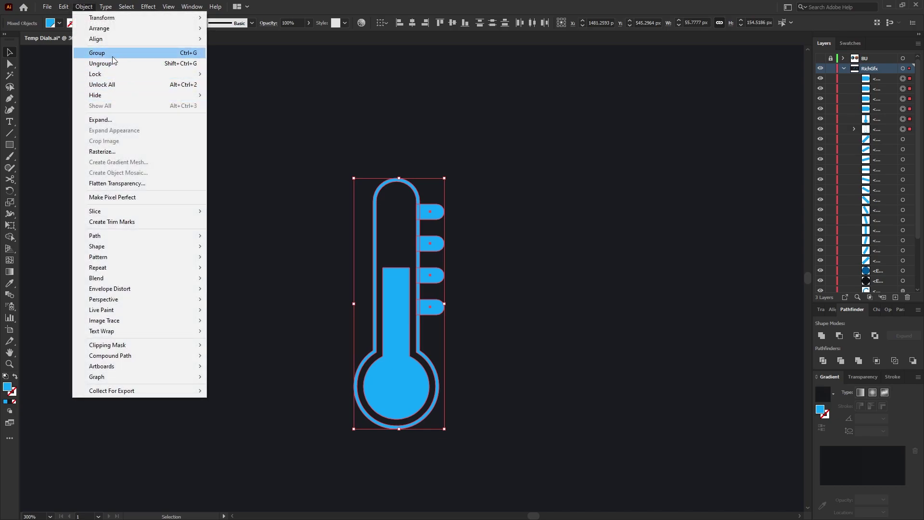
click(112, 56)
click(520, 305)
key(ctrl+0)
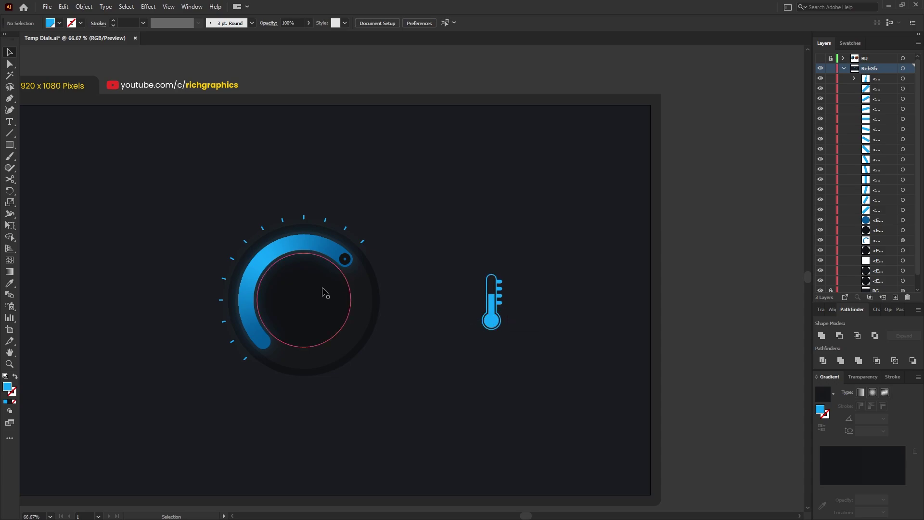
Step: Place the "CURRENT TEMP" and "24ºC" text inside the dial and position the thermometer icon, scaled down, centred above it
key(ctrl+s)
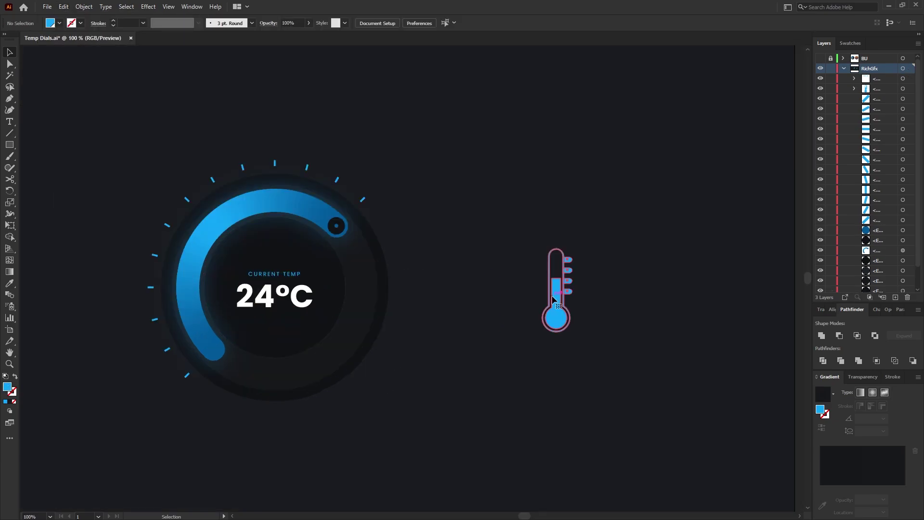
drag(532, 308, 259, 256)
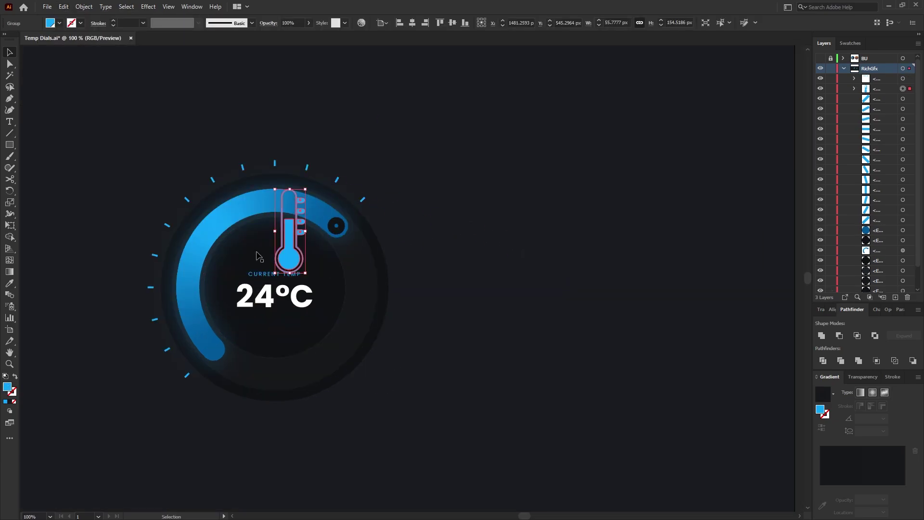
scroll(258, 230, up, 2)
drag(316, 247, 290, 279)
click(540, 334)
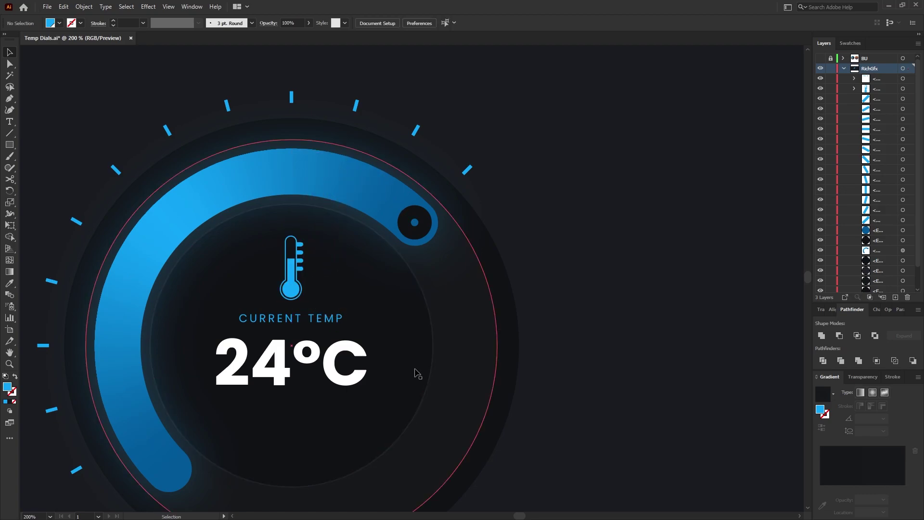
Step: Group the thermometer icon with the temperature text and centre the group vertically on the dial's inner circle
click(339, 368)
shift+click(287, 287)
key(ctrl+g)
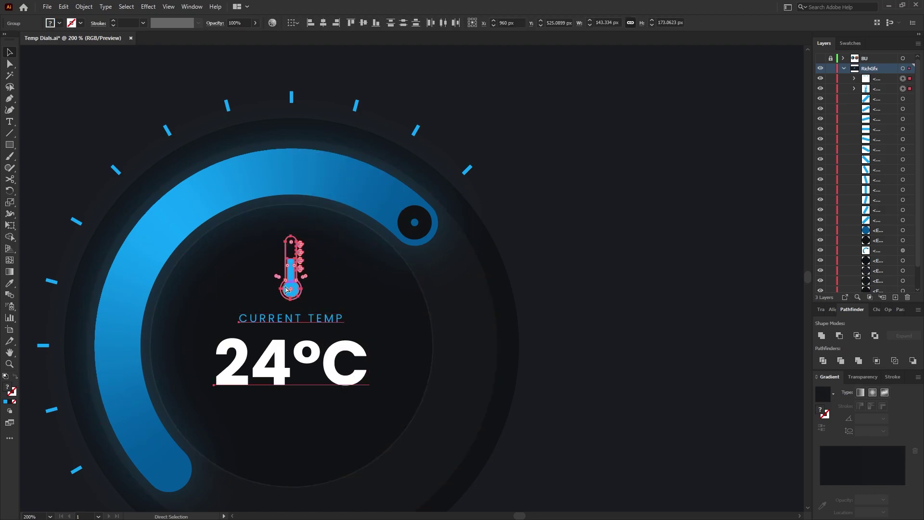
shift+click(403, 343)
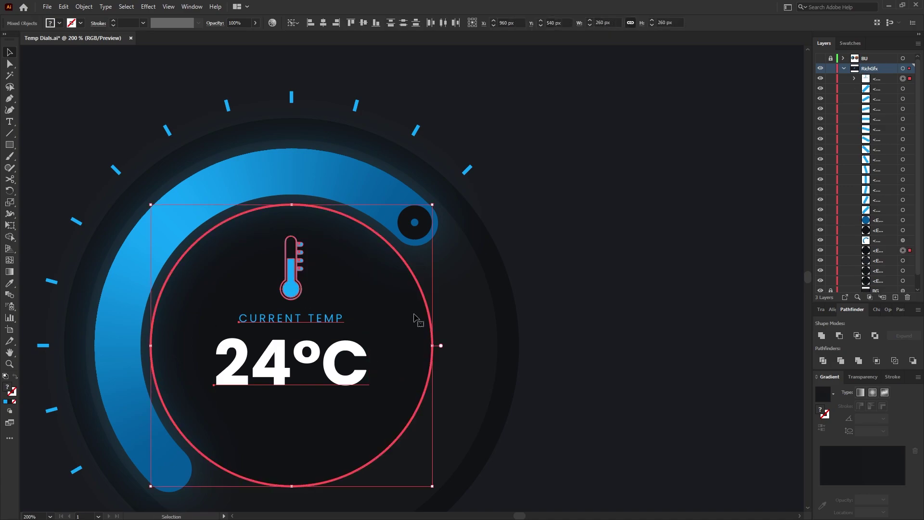
click(362, 23)
click(594, 237)
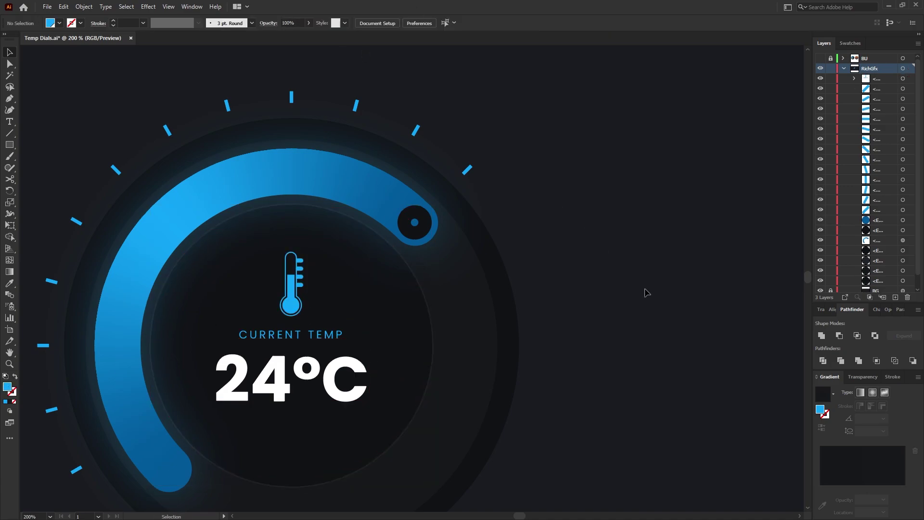
Step: Copy the dial's inner circle, paste the copy in place on top and fill it white
key(ctrl+0)
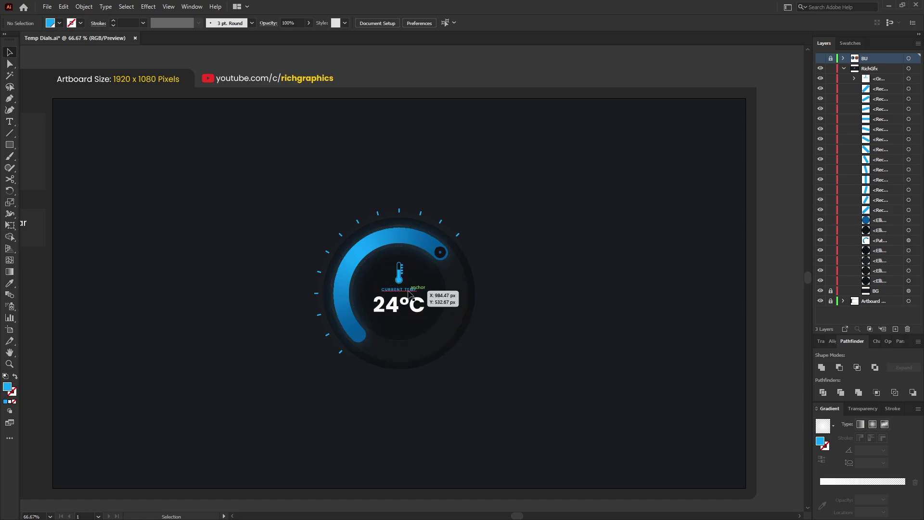
scroll(374, 276, up, 2)
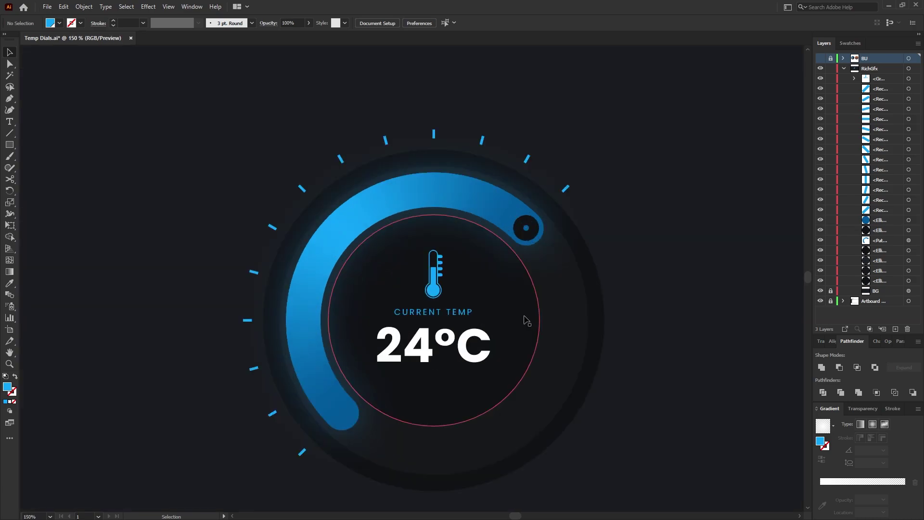
click(520, 338)
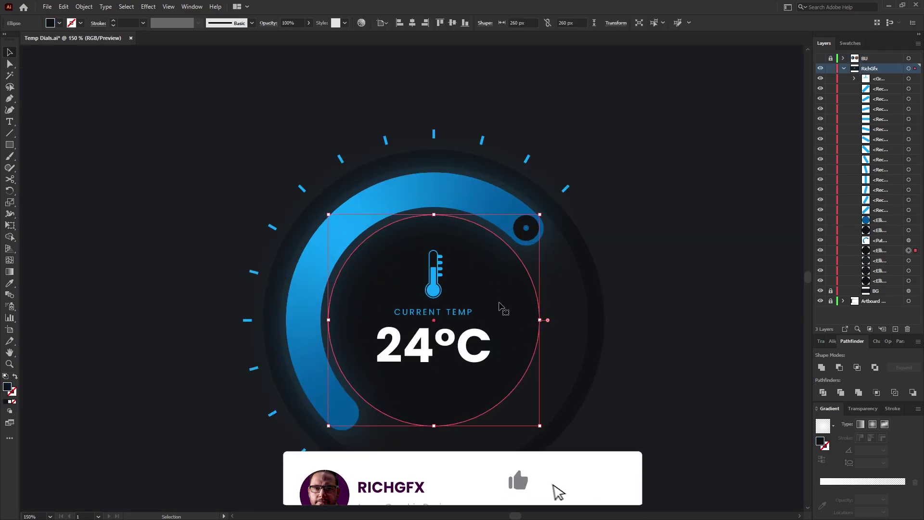
click(64, 6)
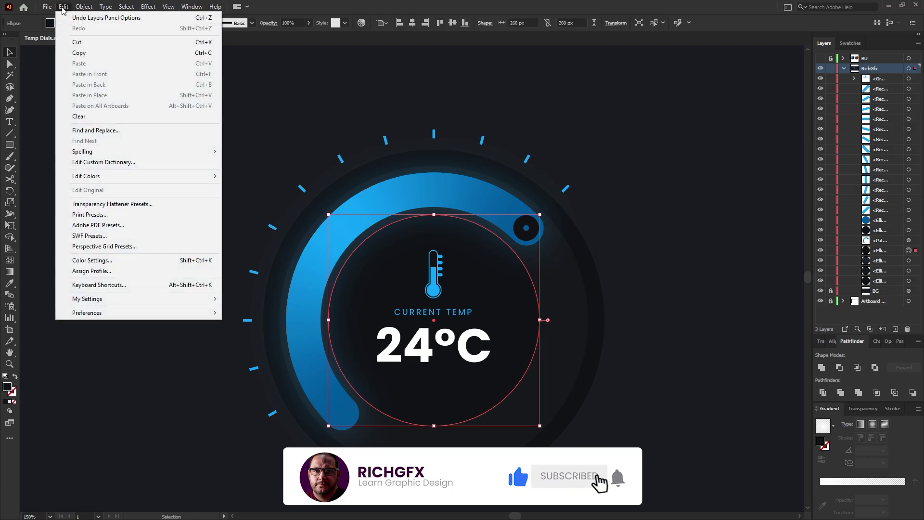
click(95, 49)
click(63, 6)
click(119, 94)
click(59, 23)
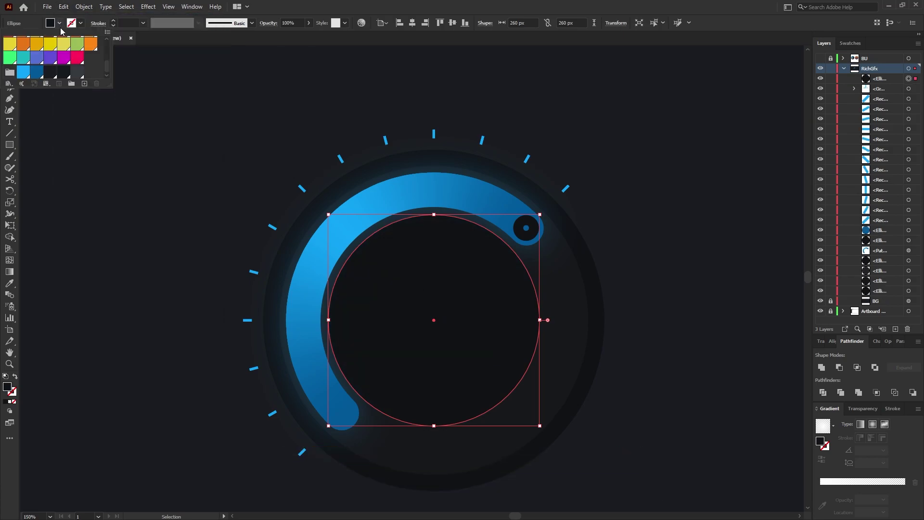
click(32, 51)
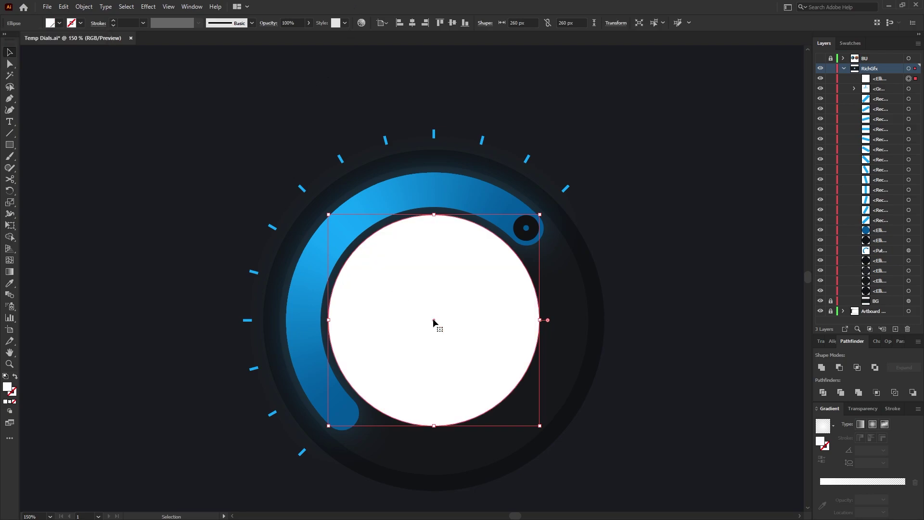
Step: Duplicate the white circle slightly down and to the right, and remove the overlap with Shape Builder to leave an upper-left crescent
drag(432, 319, 448, 332)
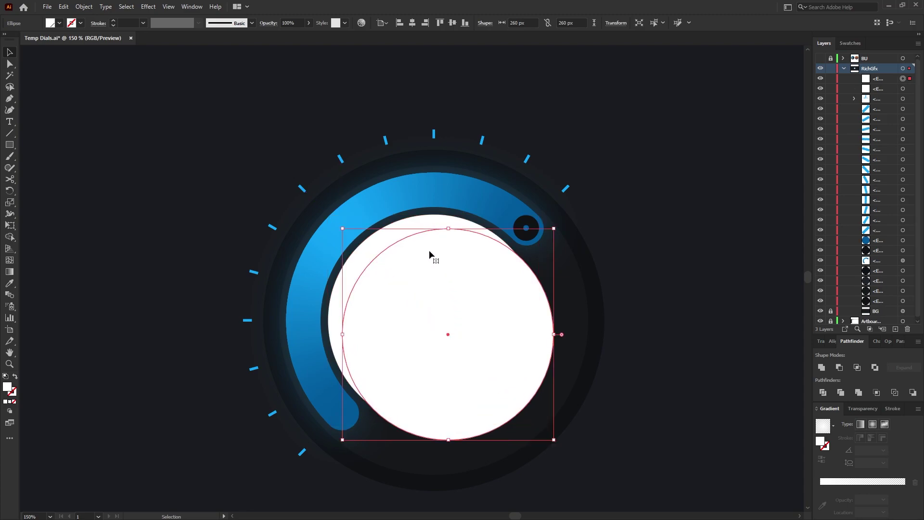
click(136, 244)
click(337, 279)
shift+click(547, 332)
key(shift+m)
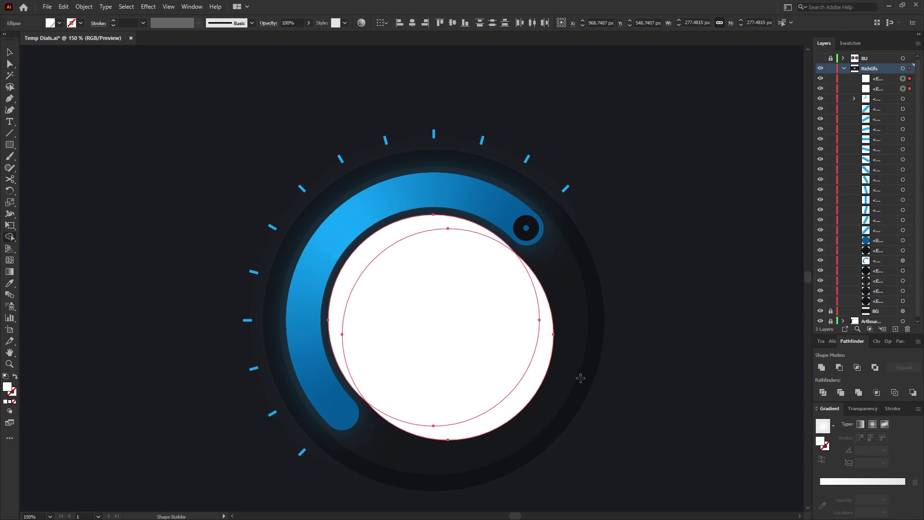
drag(570, 393, 466, 308)
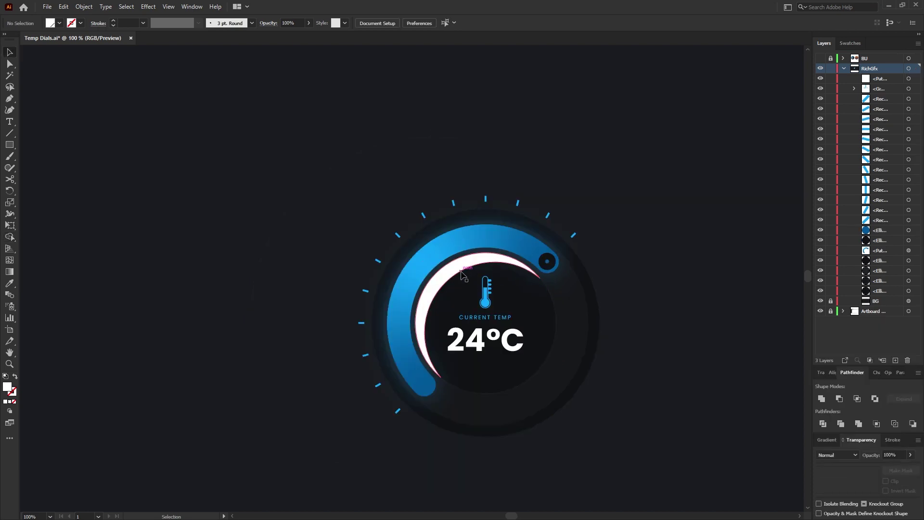
drag(584, 313, 574, 307)
Step: Copy the white crescent to the clipboard and deselect it
scroll(511, 289, up, 3)
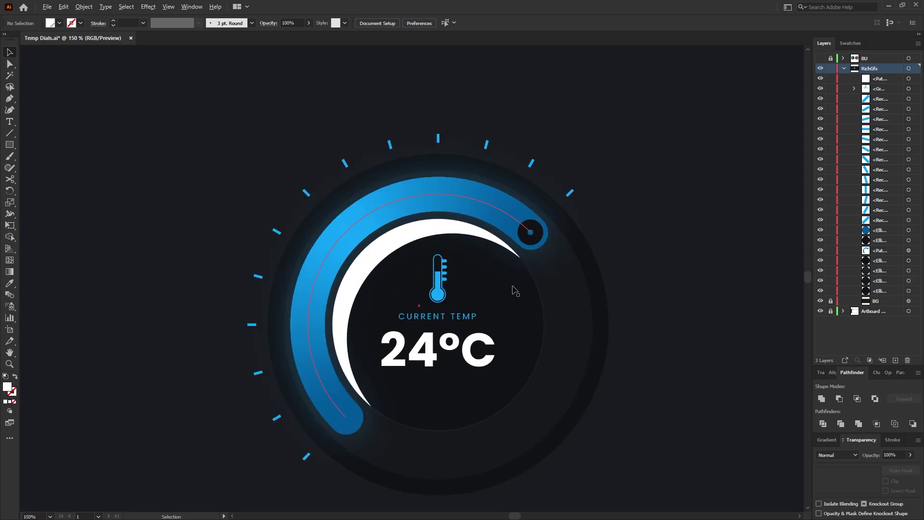
click(371, 266)
click(63, 7)
click(82, 52)
click(550, 151)
Step: Apply a Gaussian Blur with a radius of 1 pixel to the white crescent
click(457, 226)
click(149, 8)
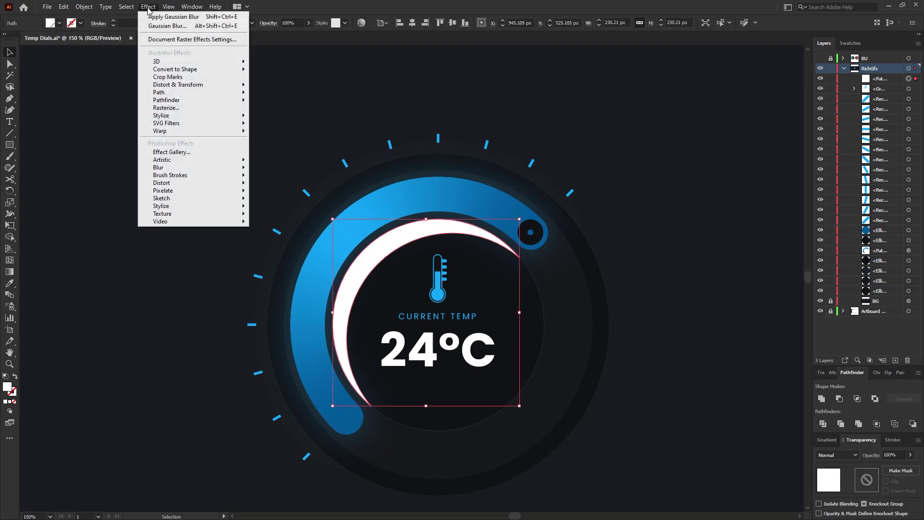
mouse_move(210, 169)
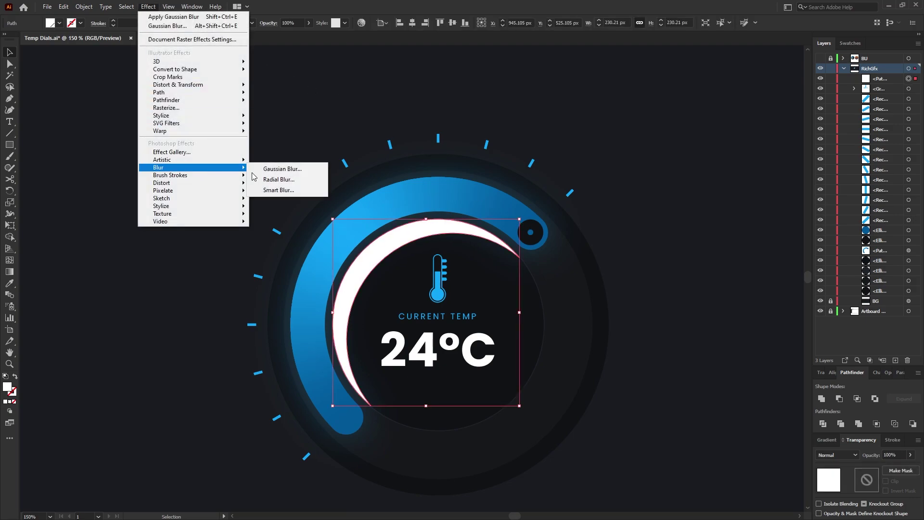
click(302, 168)
double_click(480, 251)
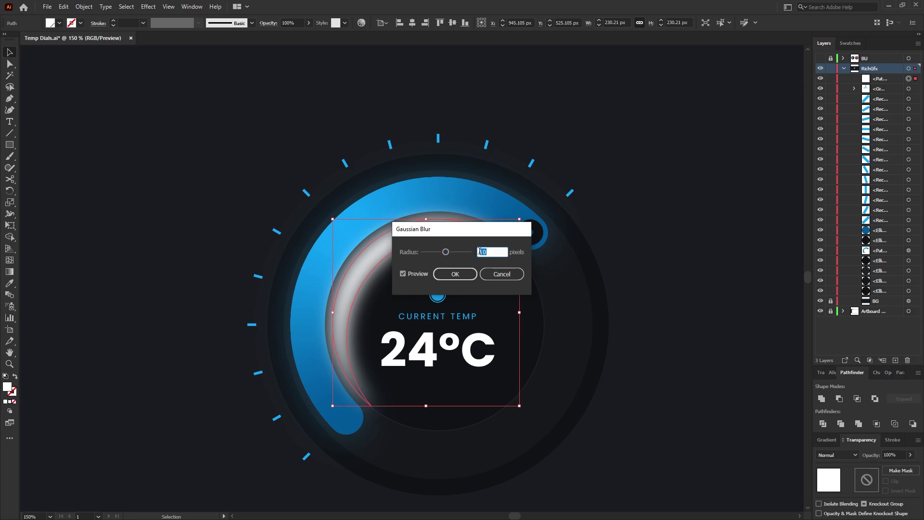
text(1)
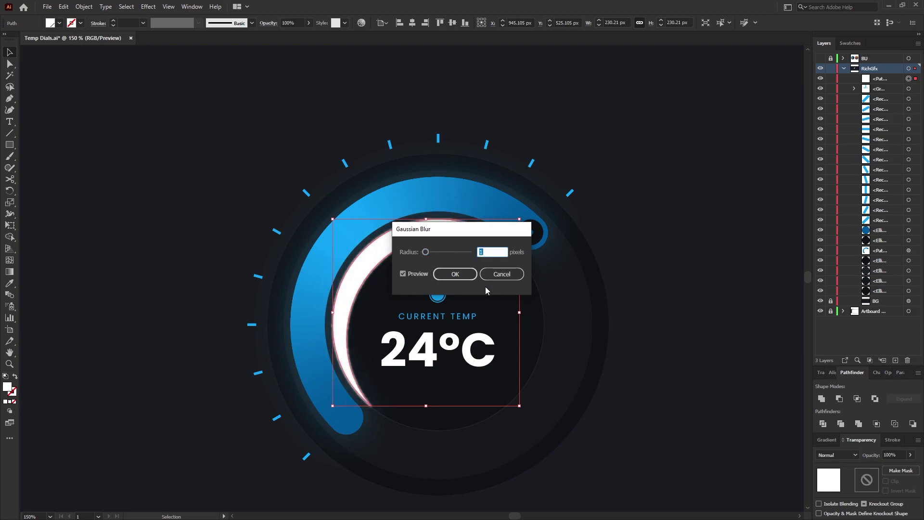
click(465, 273)
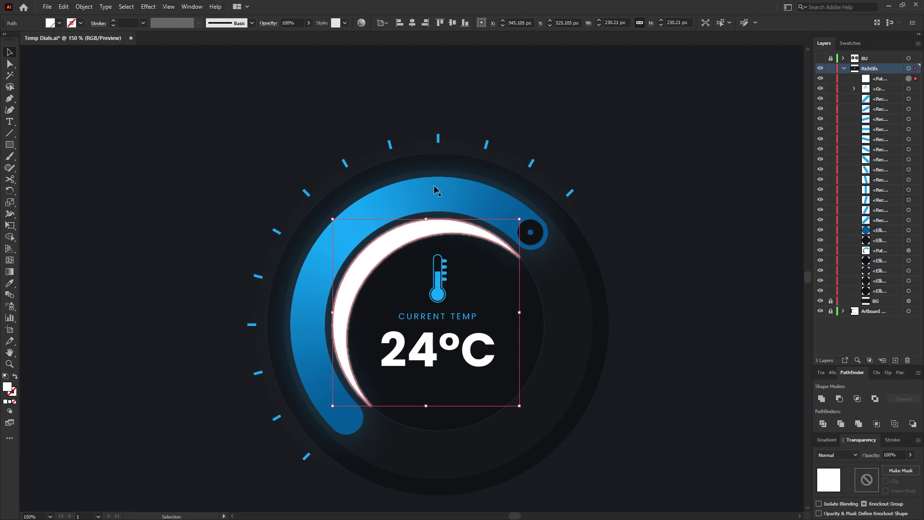
Step: Set the blurred crescent's blending mode to Soft Light and its opacity to 12%
click(184, 6)
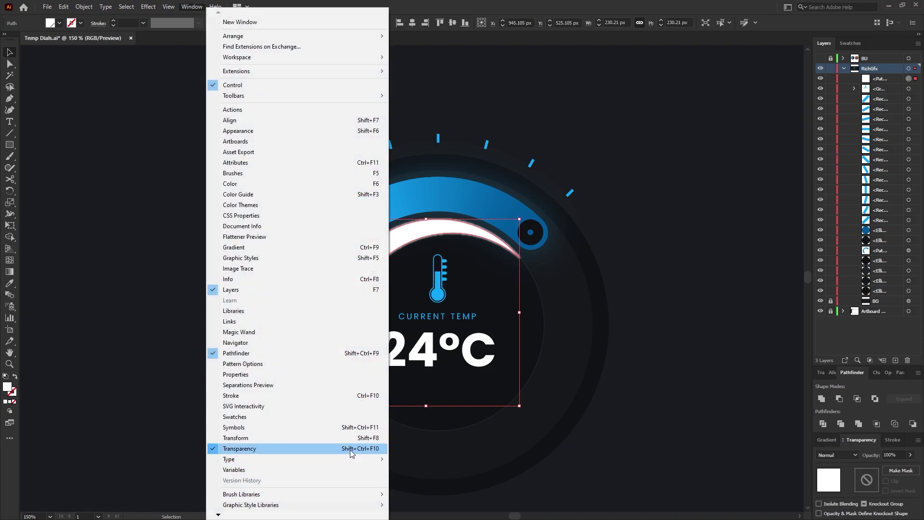
click(620, 5)
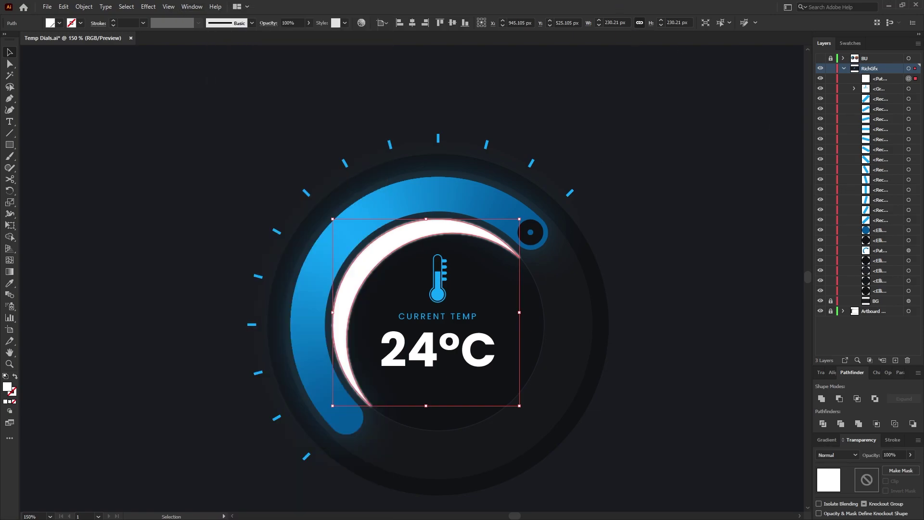
click(833, 455)
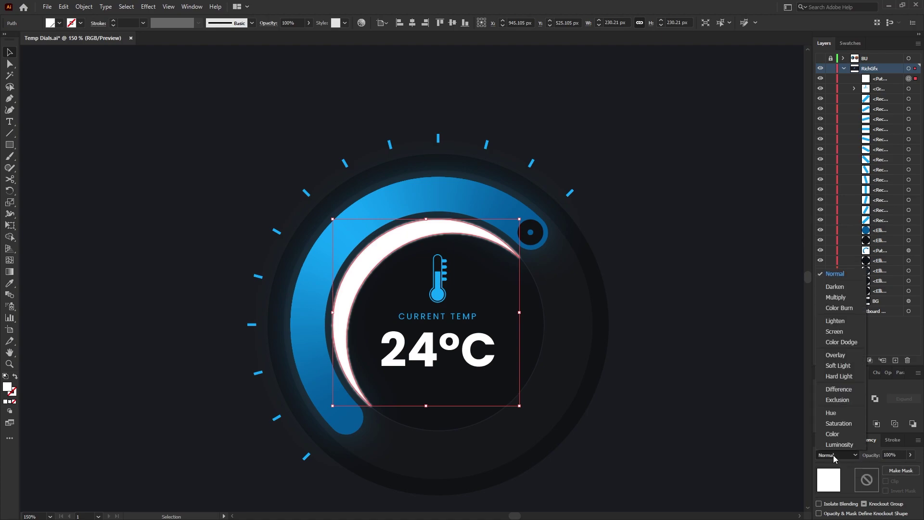
click(838, 366)
click(892, 455)
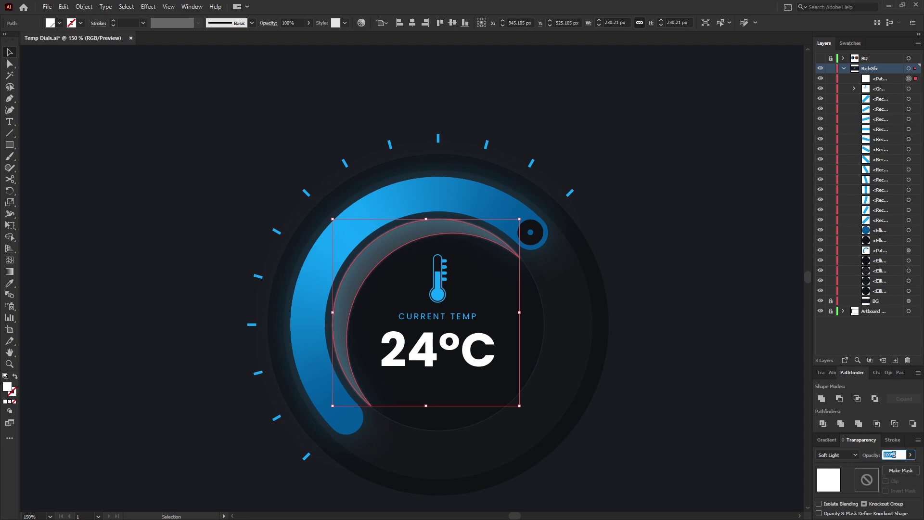
text(15)
key(BackSpace)
text(2)
click(193, 145)
Step: Paste the copied crescent in place and give it Soft Light blending at 5% opacity
click(63, 6)
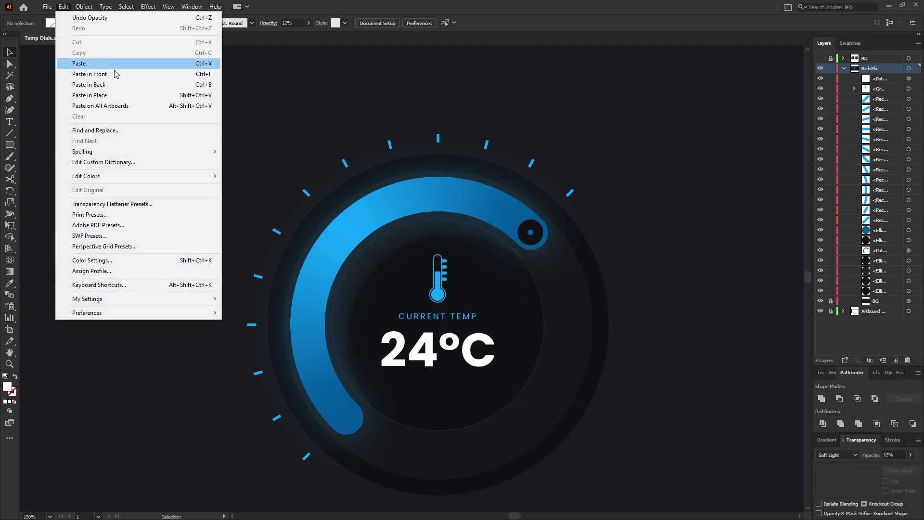
click(115, 95)
click(856, 456)
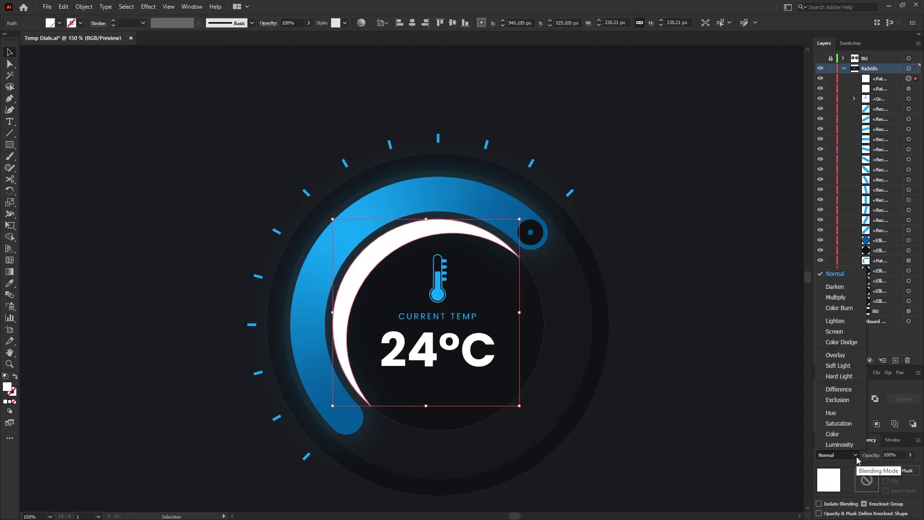
click(847, 366)
click(896, 454)
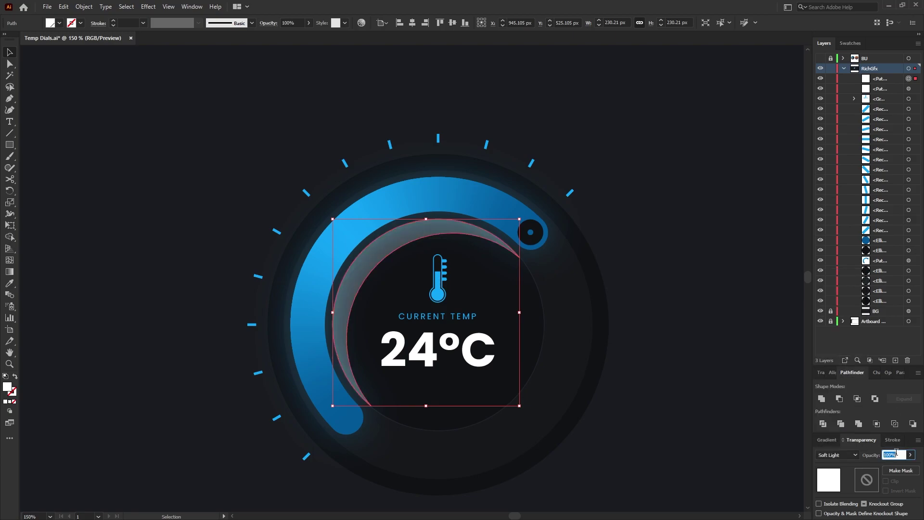
text(5)
key(Return)
click(708, 277)
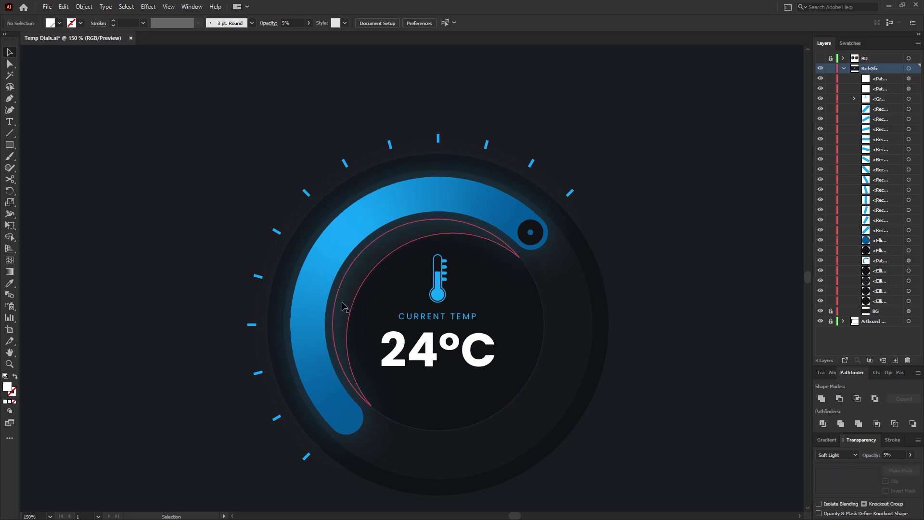
Step: Select both crescent highlights, scale them down slightly about their centre and deselect them
click(908, 79)
shift+click(909, 88)
drag(519, 219, 528, 218)
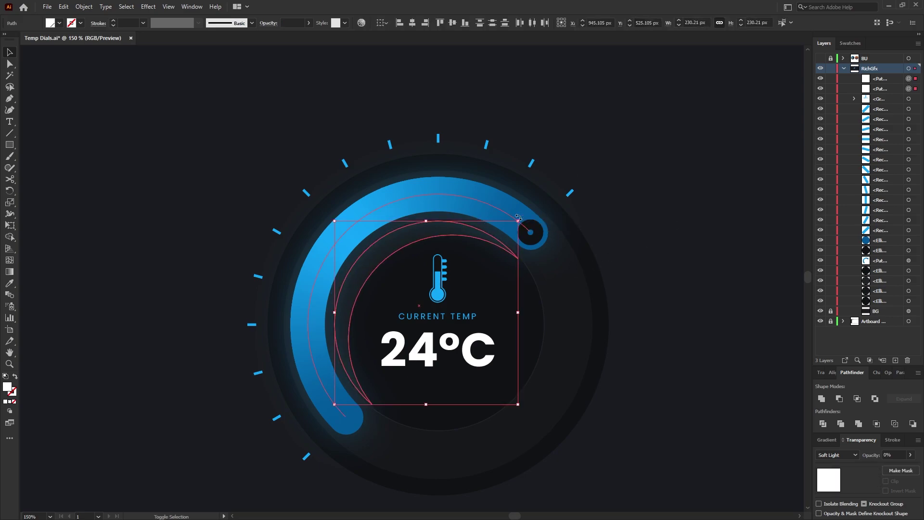
click(666, 231)
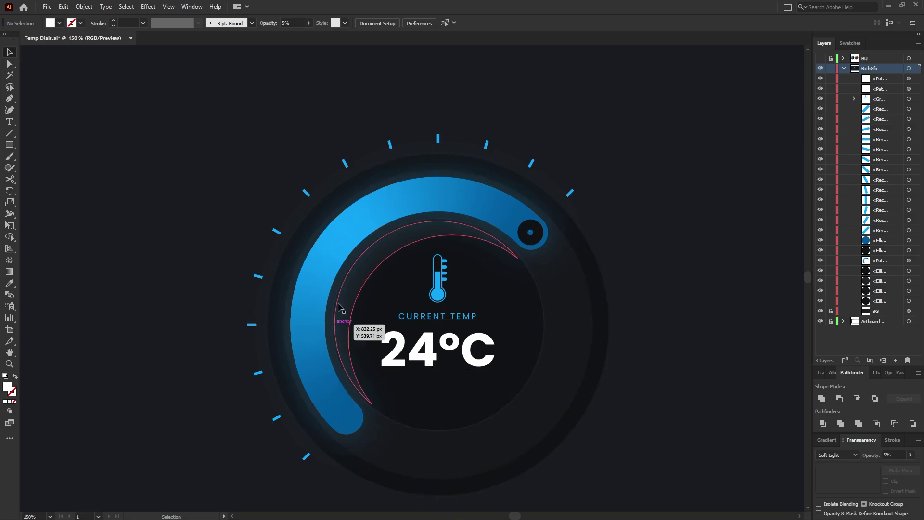